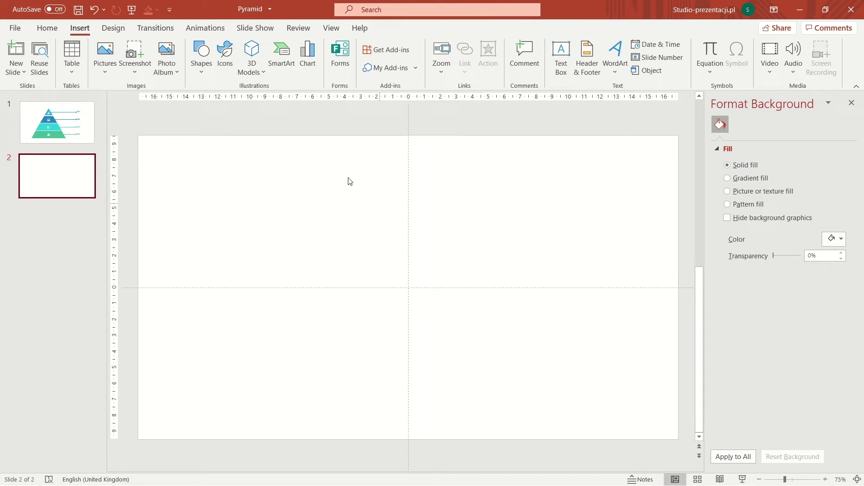
- Draw an isosceles triangle about 16.13 cm high and 18.71 cm wide, centred on the blank slide
click(204, 67)
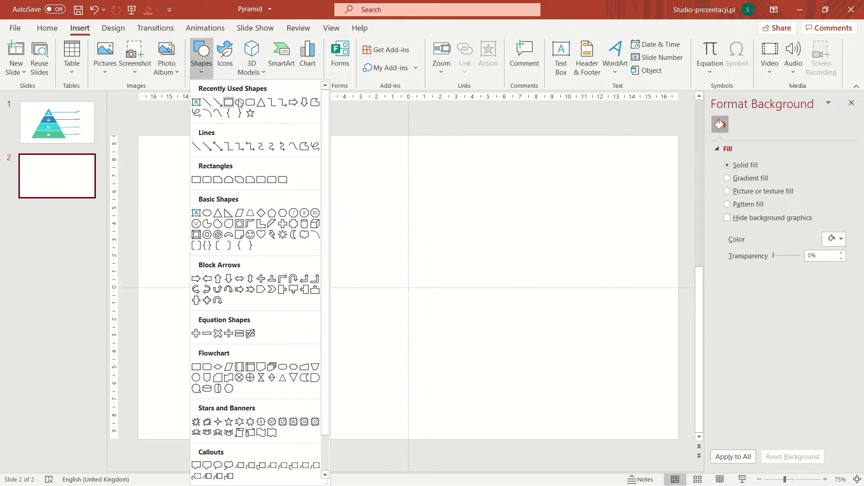
click(261, 103)
drag(288, 169, 586, 428)
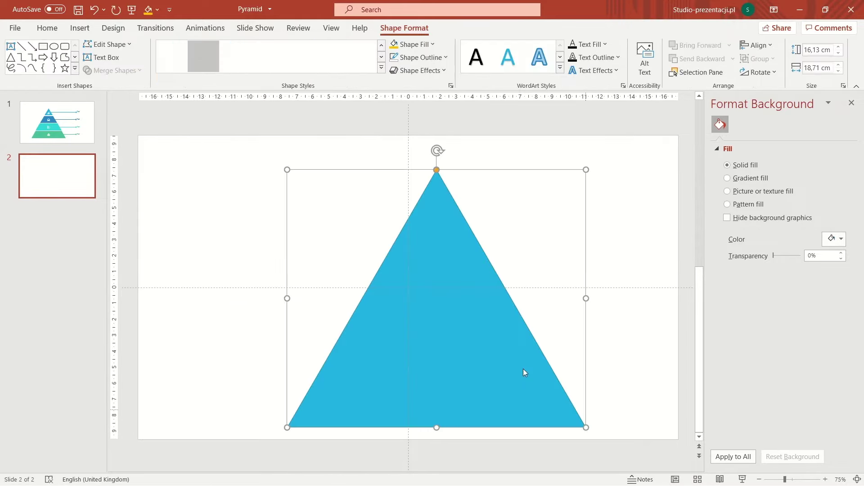
drag(523, 369, 480, 347)
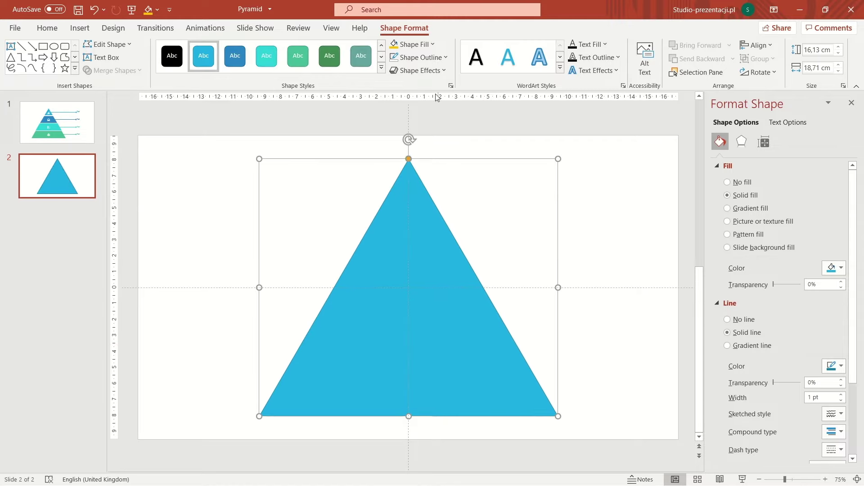
- Remove the outline from the triangle
click(434, 57)
click(433, 182)
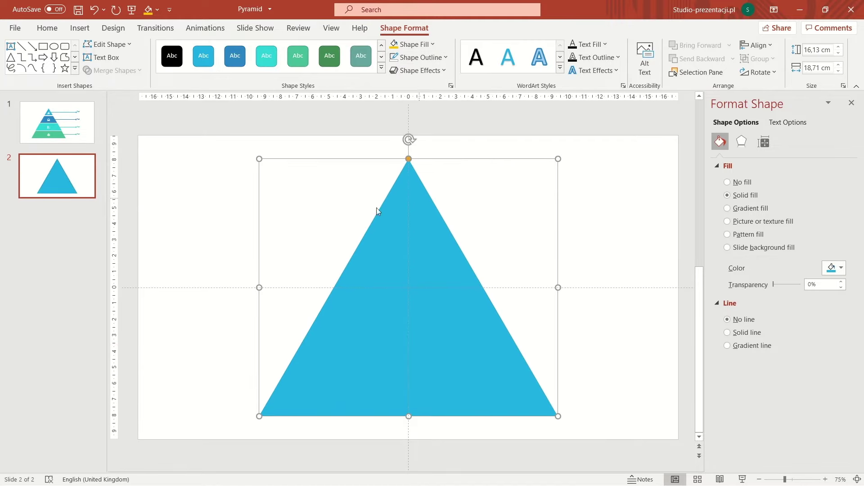
click(221, 221)
- Draw a thin horizontal rectangle about 26.36 cm wide and 0.23 cm high above the triangle's tip
click(80, 28)
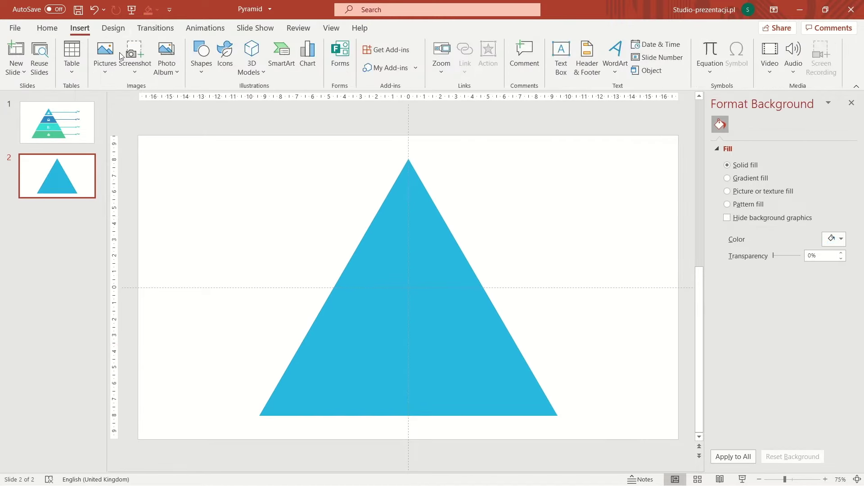
click(198, 72)
click(229, 102)
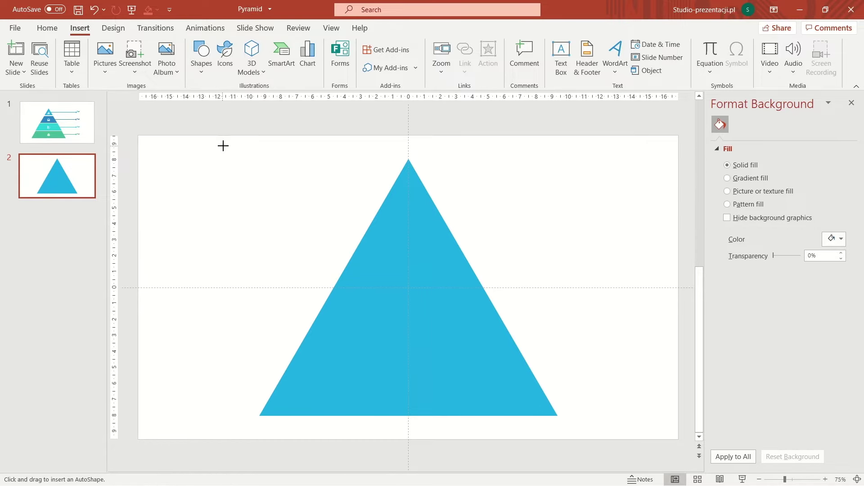
drag(223, 146, 643, 149)
- Remove the thin bar's outline and give it a gold fill
click(402, 59)
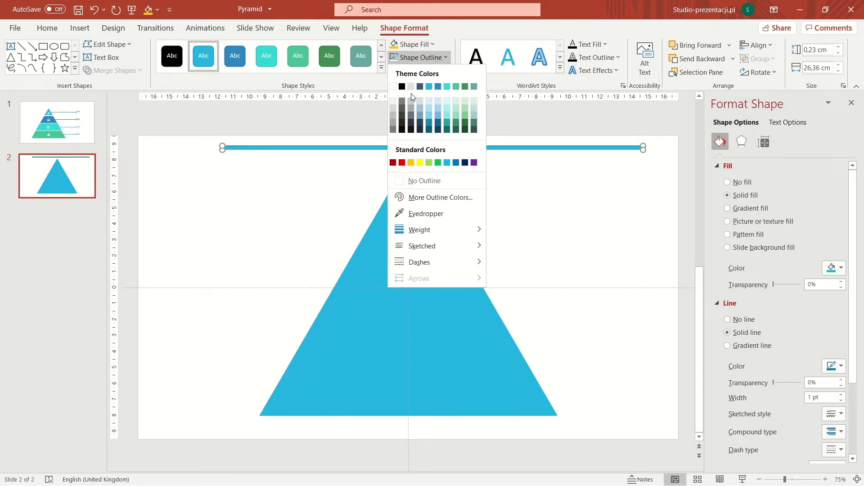
click(425, 175)
click(395, 49)
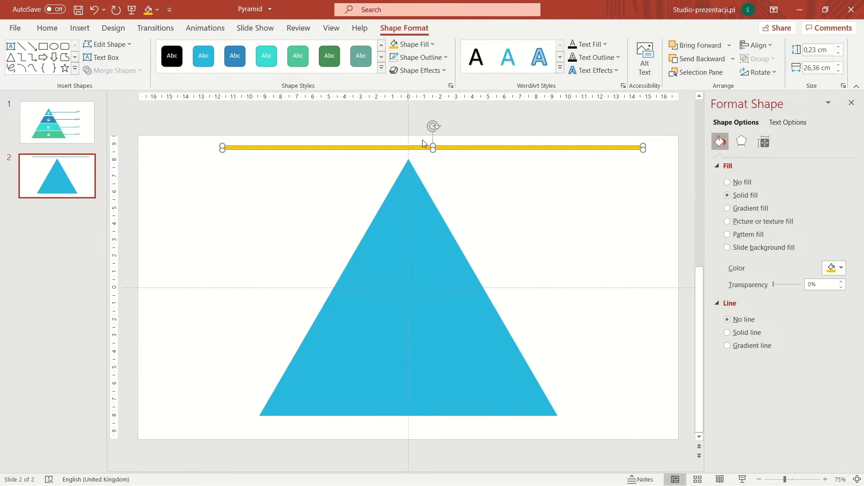
- Duplicate the gold bar until five bars cross the triangle, with the outer ones at its tip and base
drag(445, 150, 508, 341)
key(ctrl+c)
key(ctrl+v)
key(ctrl+c)
key(ctrl+v)
key(ctrl+d)
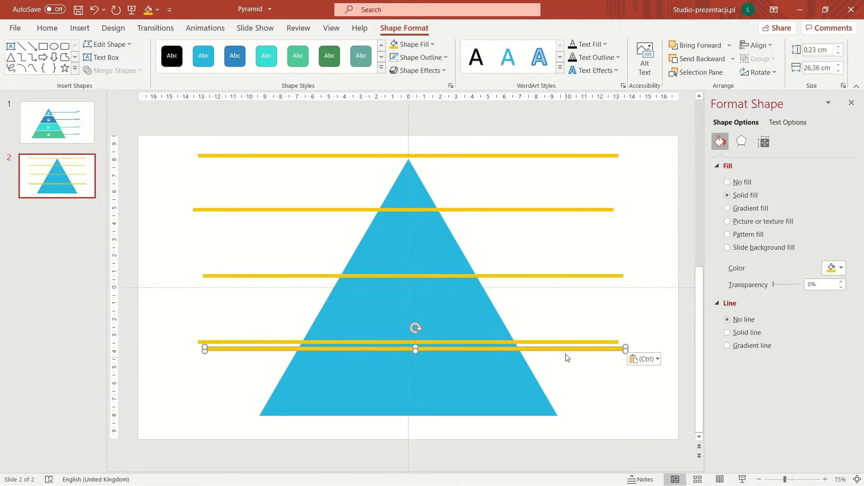
drag(568, 349, 570, 420)
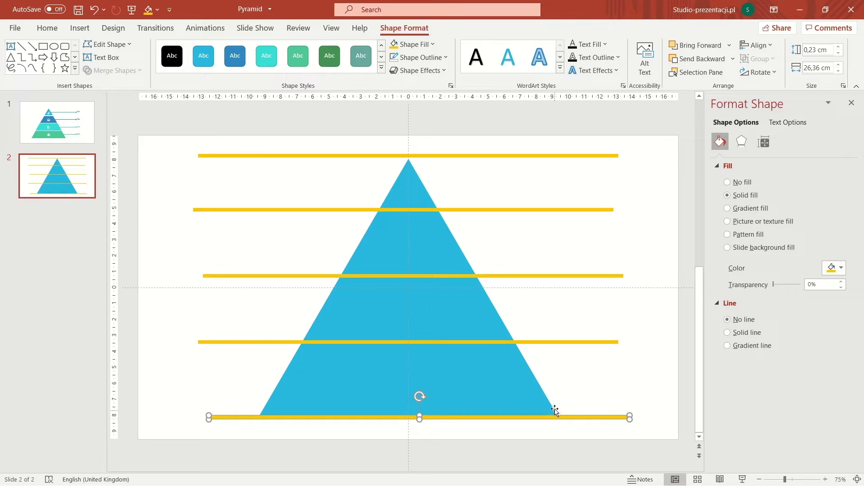
- Space all five gold bars evenly with Distribute Vertically
shift+click(569, 342)
shift+click(574, 276)
shift+click(565, 209)
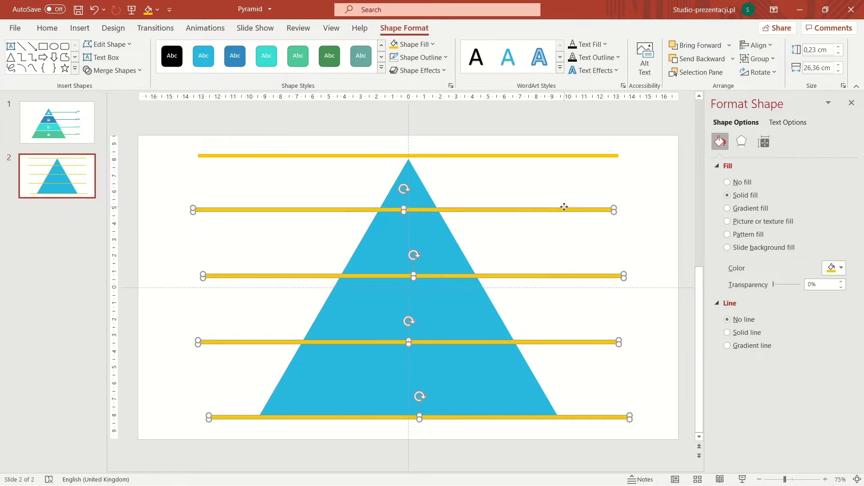
shift+click(566, 156)
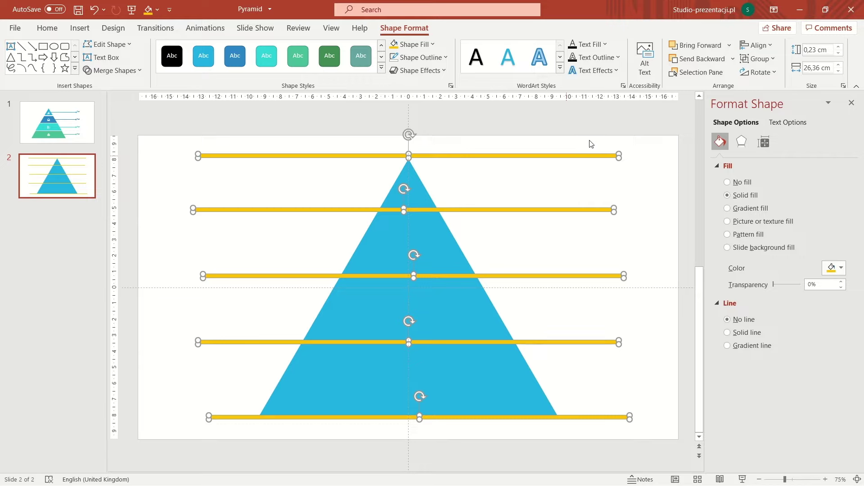
click(760, 45)
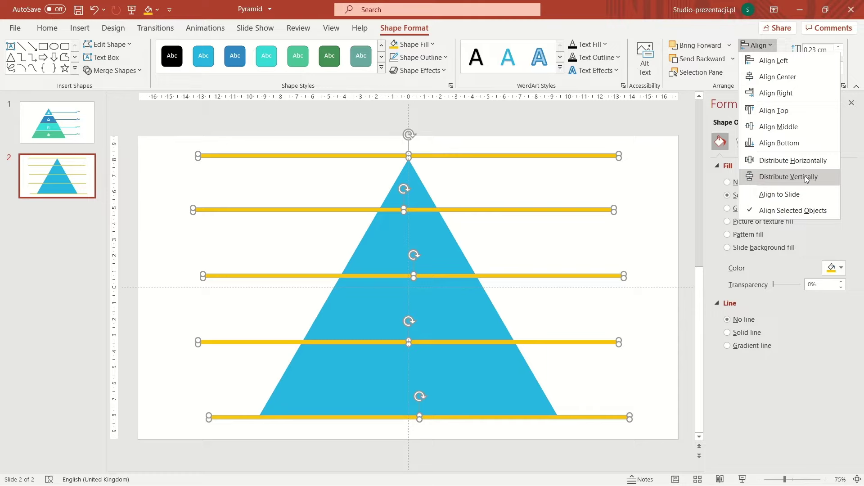
click(817, 177)
click(605, 387)
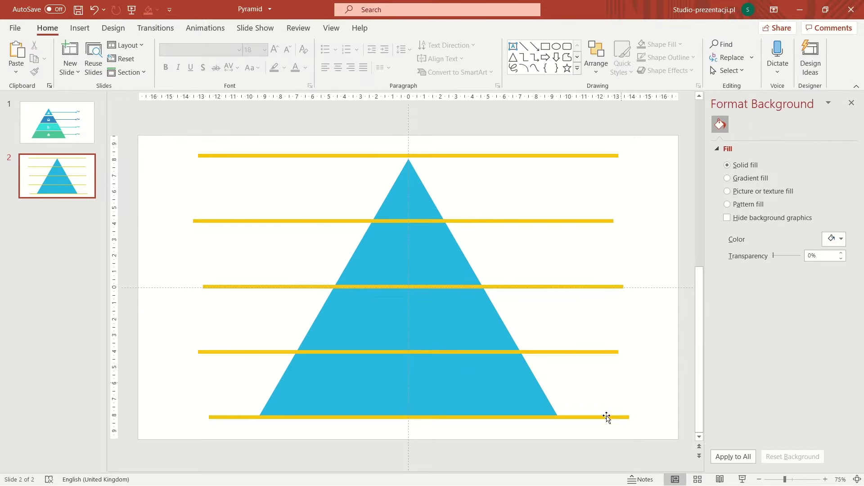
- Delete the uppermost and lowermost gold bars
click(609, 417)
shift+click(569, 154)
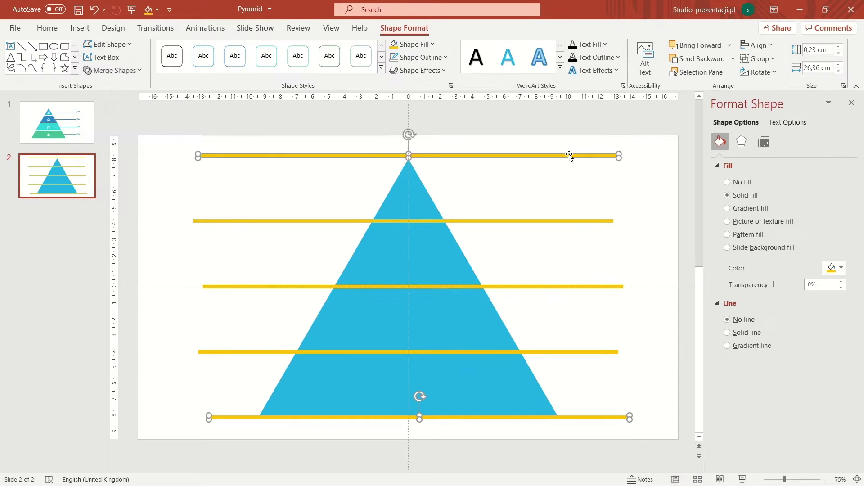
key(Delete)
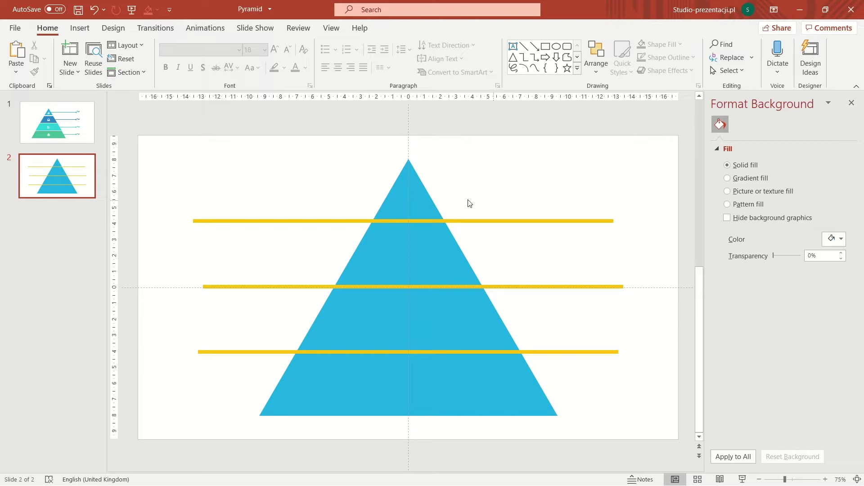
- Split the triangle with the three remaining gold bars using the Fragment merge operation
click(468, 204)
shift+click(569, 221)
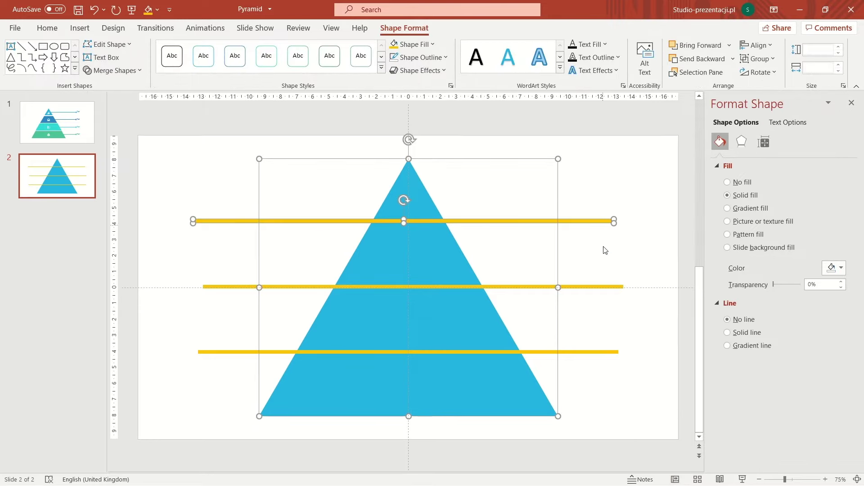
shift+click(599, 288)
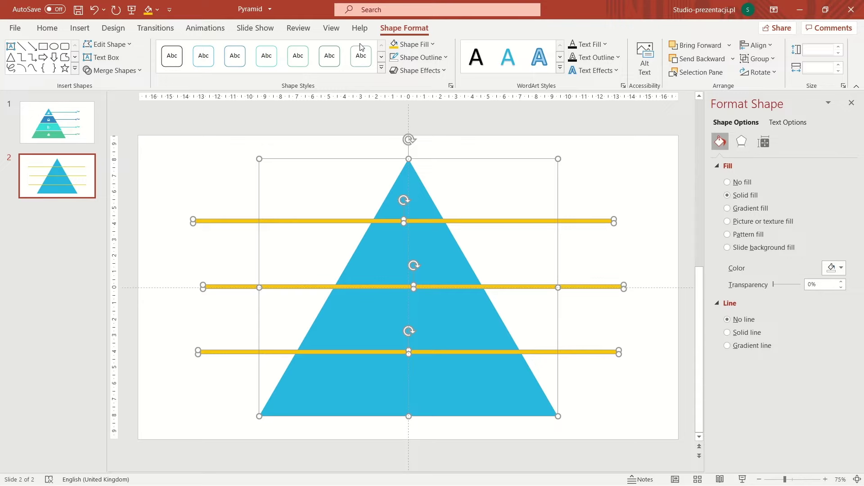
click(140, 71)
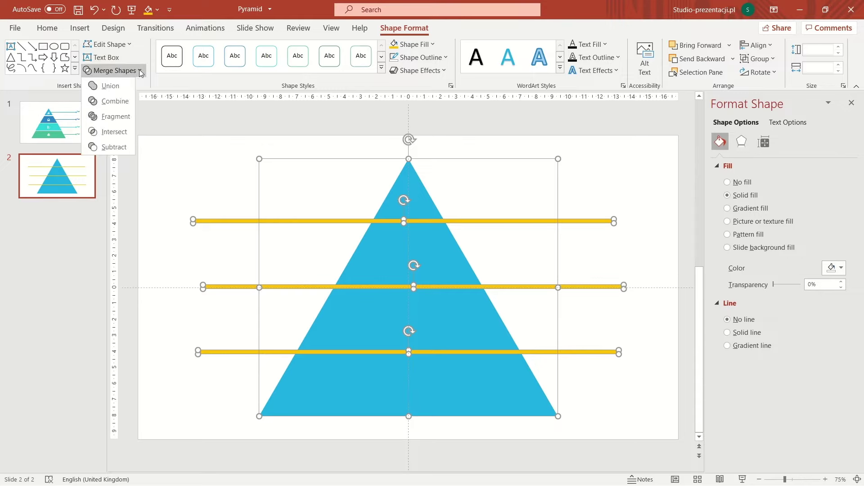
click(116, 117)
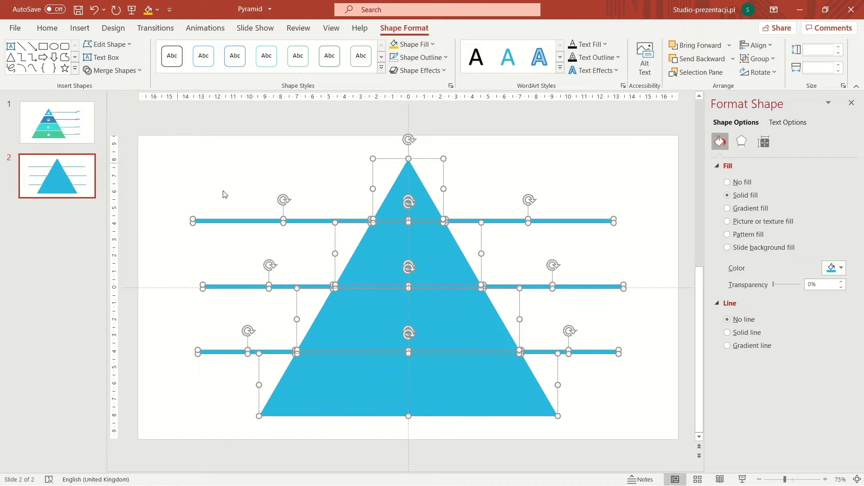
click(229, 196)
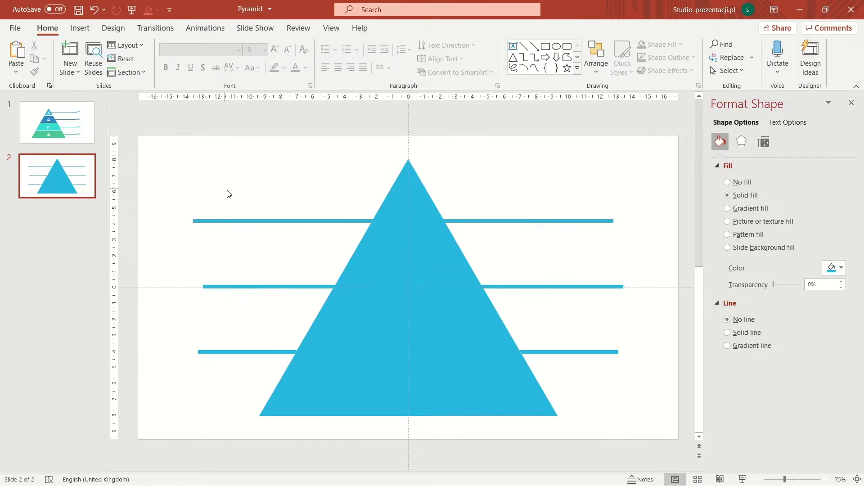
- Move the triangle's tip and its three lower pieces apart to test that they are separate shapes
click(408, 195)
drag(451, 171, 500, 146)
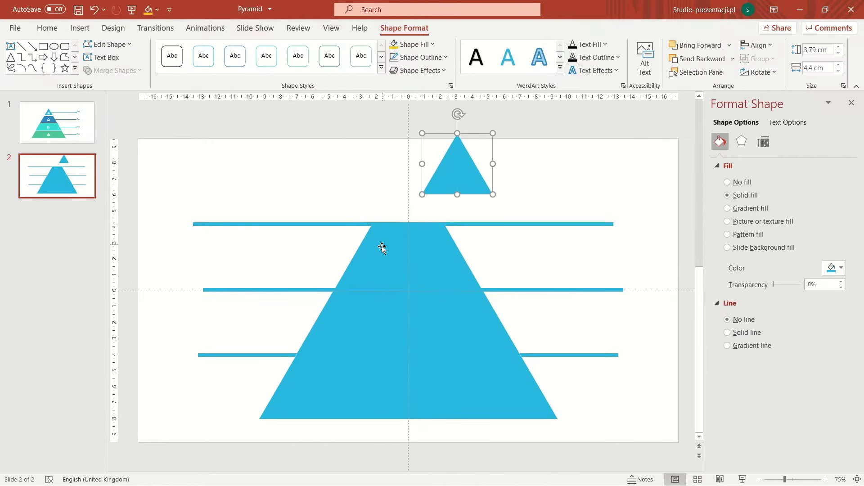
drag(382, 248, 264, 244)
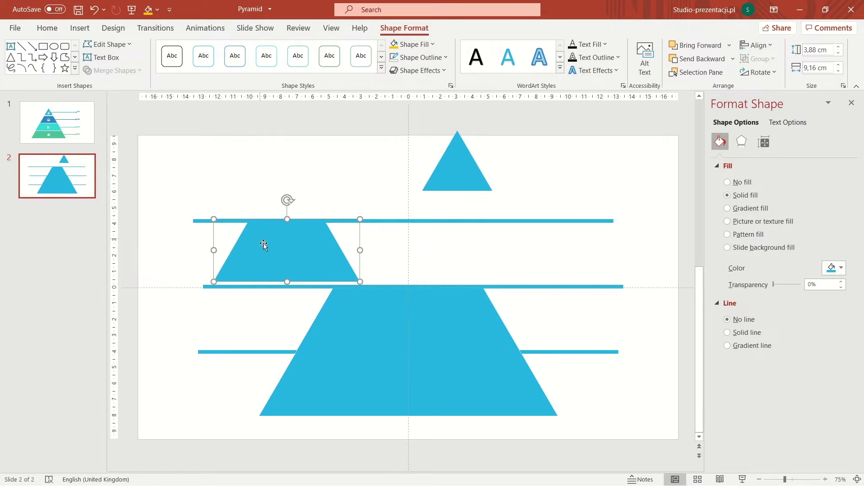
drag(403, 398, 478, 436)
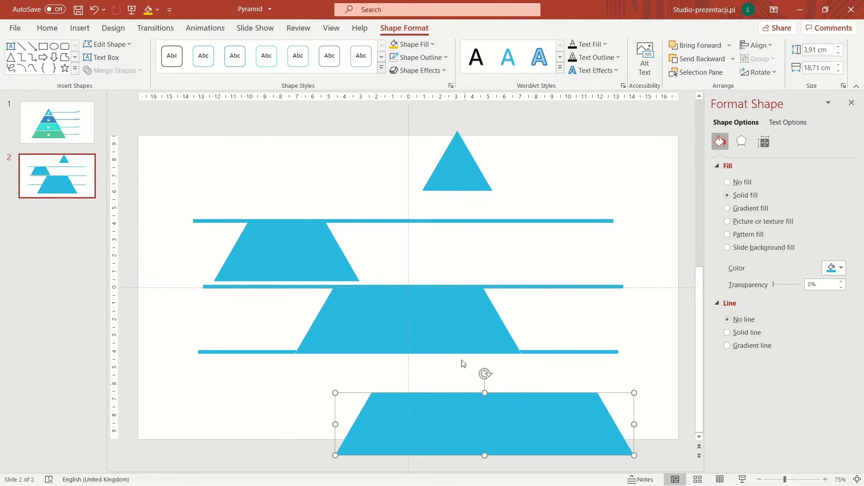
drag(453, 315, 531, 316)
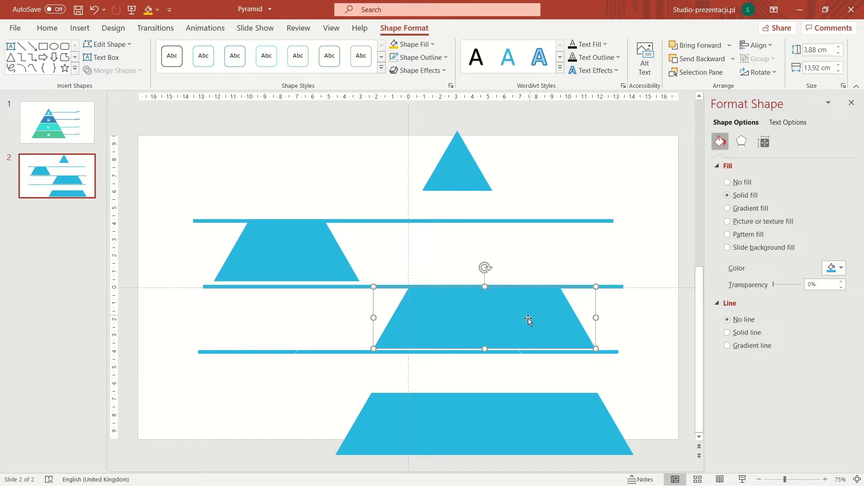
- Undo the moves of the four triangle pieces
key(ctrl+z)
key(ctrl+z)
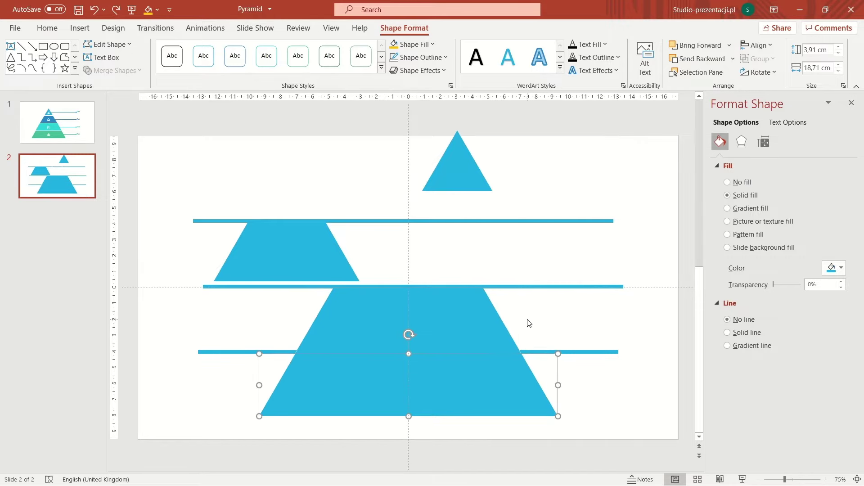
key(ctrl+z)
key(ctrl+z)
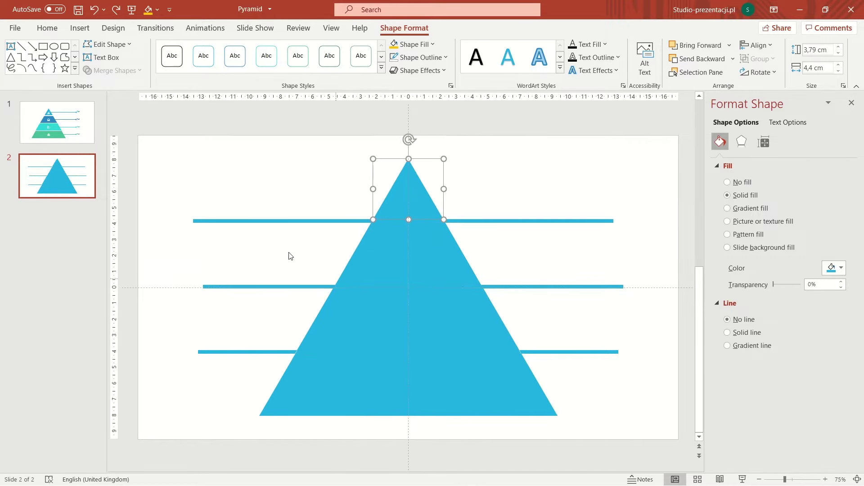
click(251, 208)
- Add a Blank slide and copy the four pyramid tiers from slide 2 onto it, without the bars
click(70, 68)
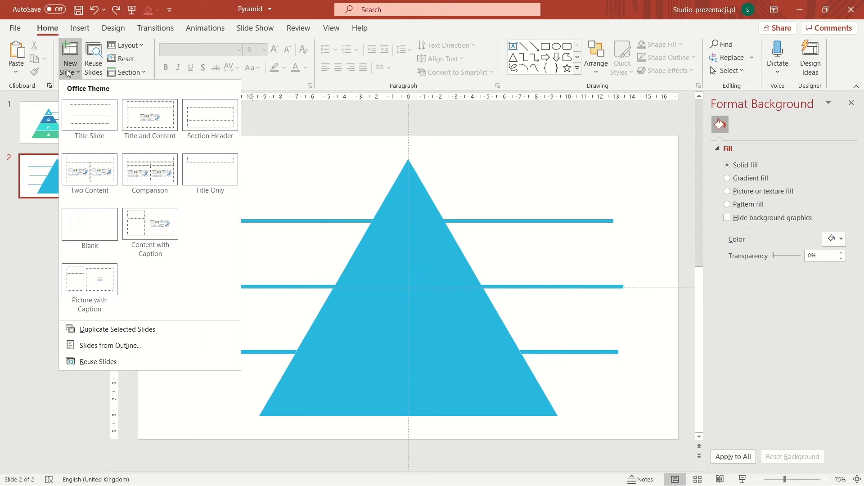
click(99, 219)
scroll(265, 239, up, 1)
click(382, 400)
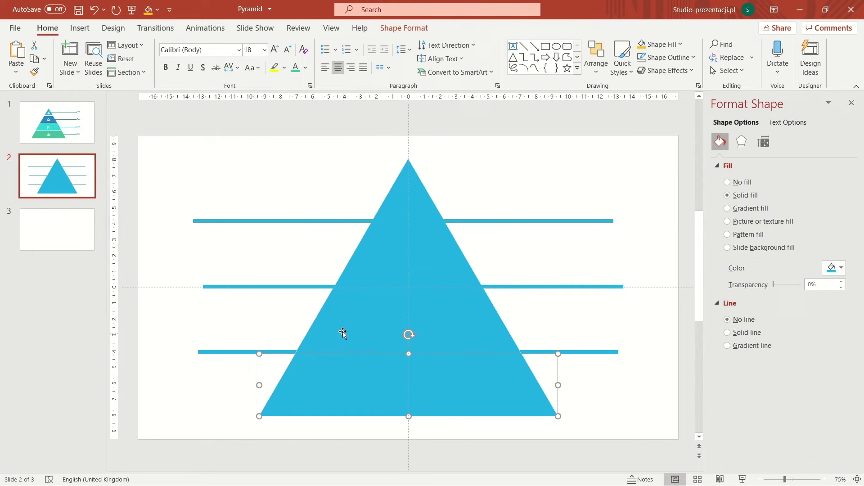
shift+click(342, 331)
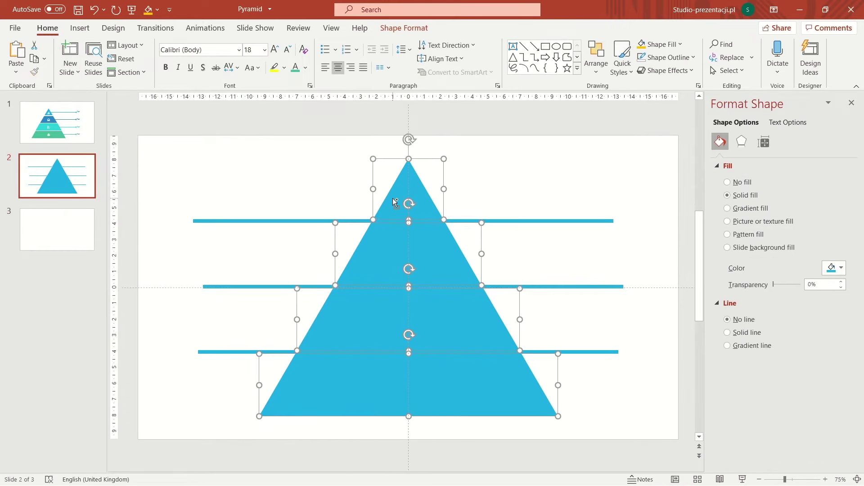
click(90, 224)
key(ctrl+v)
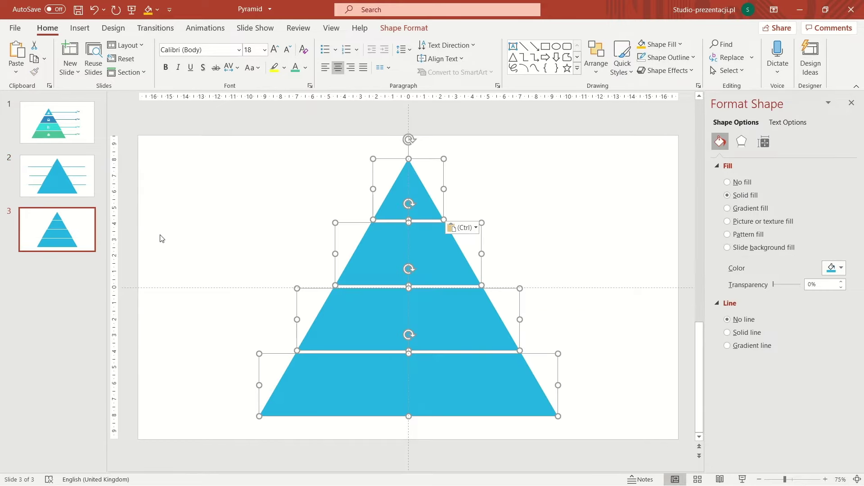
click(227, 218)
- Move all four pyramid tiers together to the left side of the new slide
click(392, 362)
shift+click(402, 336)
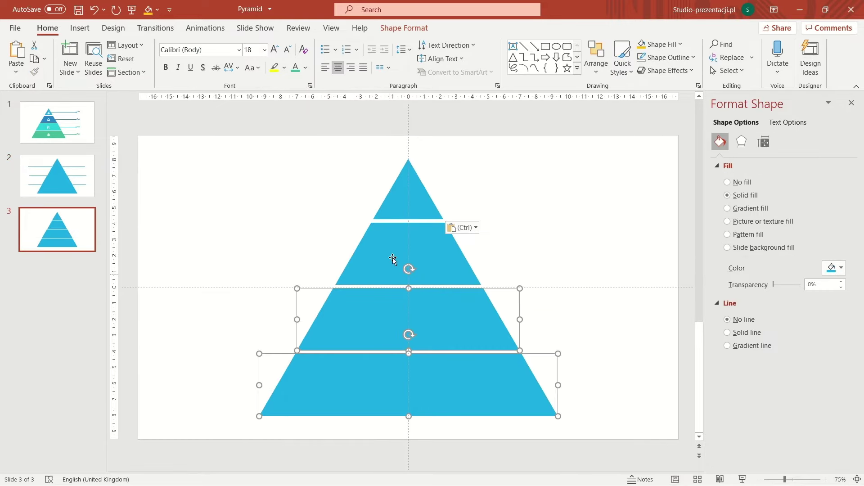
shift+click(392, 261)
shift+click(391, 208)
drag(396, 205, 315, 207)
click(484, 232)
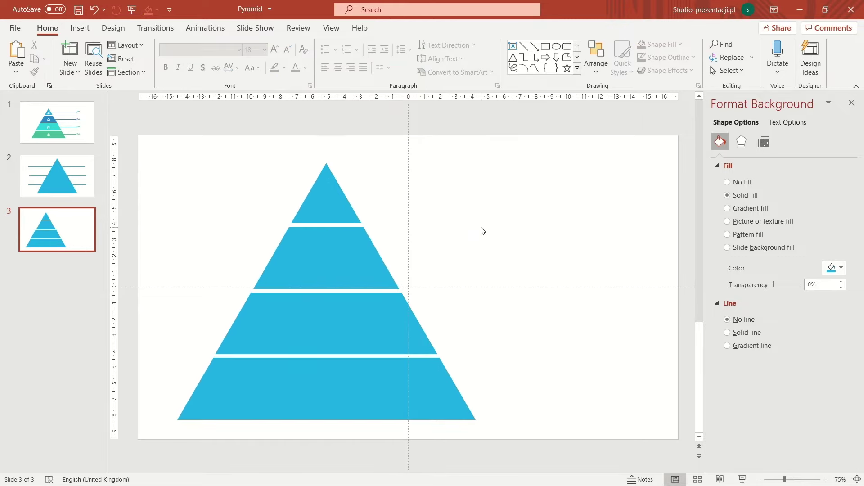
- Fill the pyramid's top tier with the light blue theme colour and the second tier with the darker blue beside it
click(319, 200)
click(666, 44)
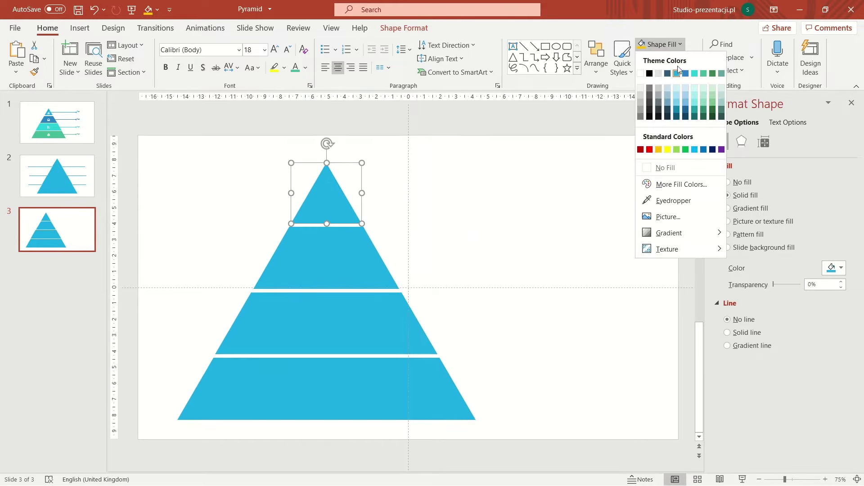
click(676, 74)
click(366, 241)
click(666, 45)
click(686, 73)
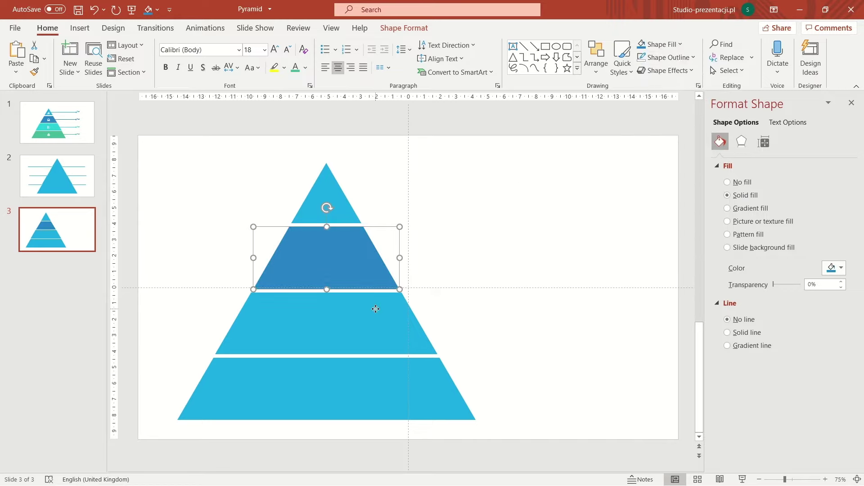
- Fill the pyramid's third tier with the turquoise theme colour and the bottom tier with the green theme colour
click(376, 309)
click(660, 44)
click(695, 74)
key(Tab)
click(660, 44)
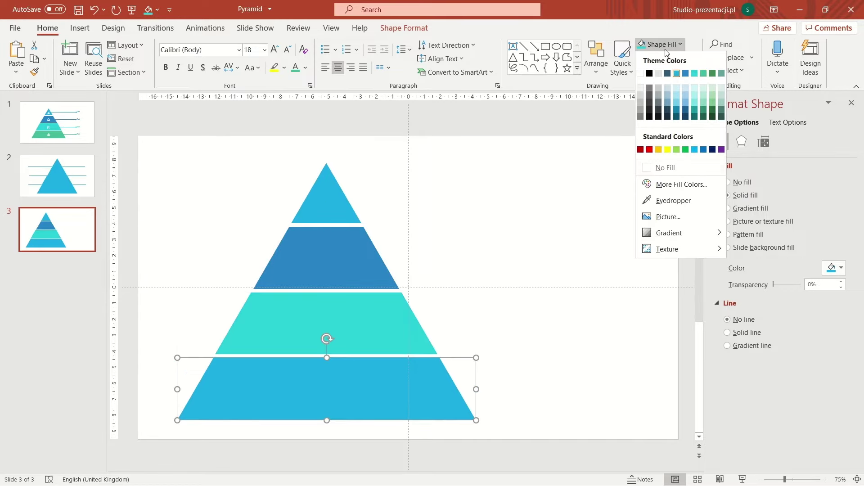
click(704, 73)
click(477, 256)
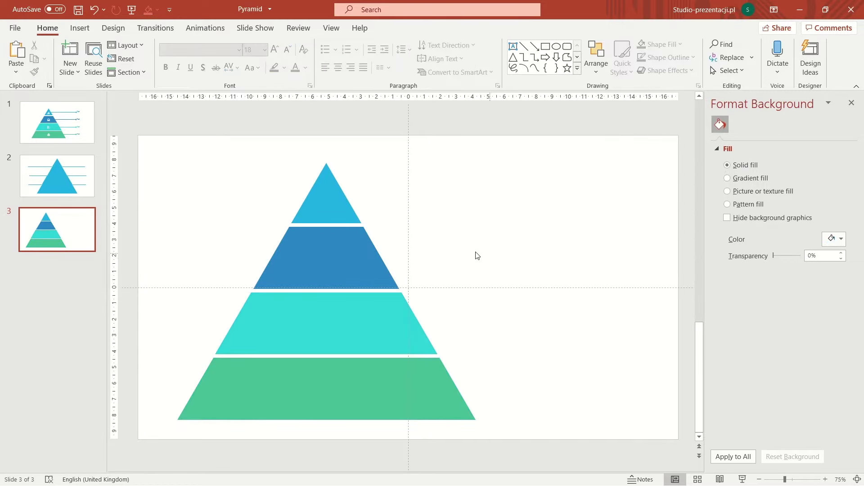
- Insert the solid ringing alarm clock, anchor, airplane and acorn icons from the icon library onto the slide
click(85, 27)
click(228, 61)
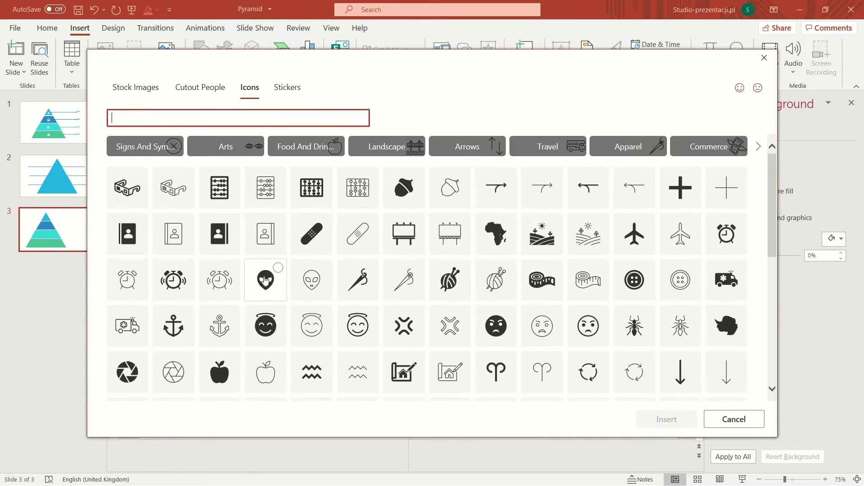
click(177, 288)
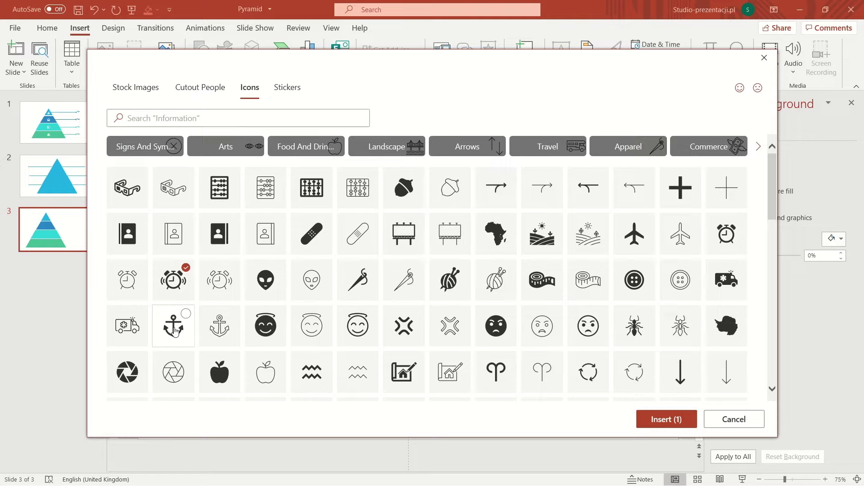
click(175, 332)
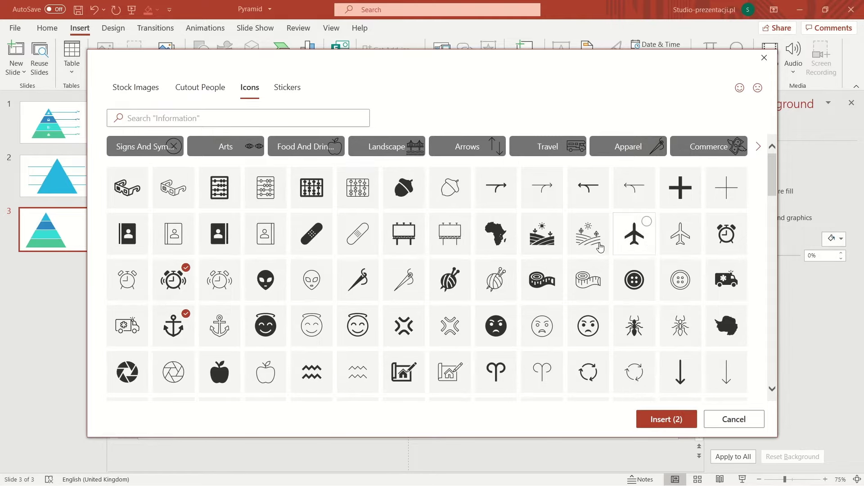
click(635, 233)
click(404, 187)
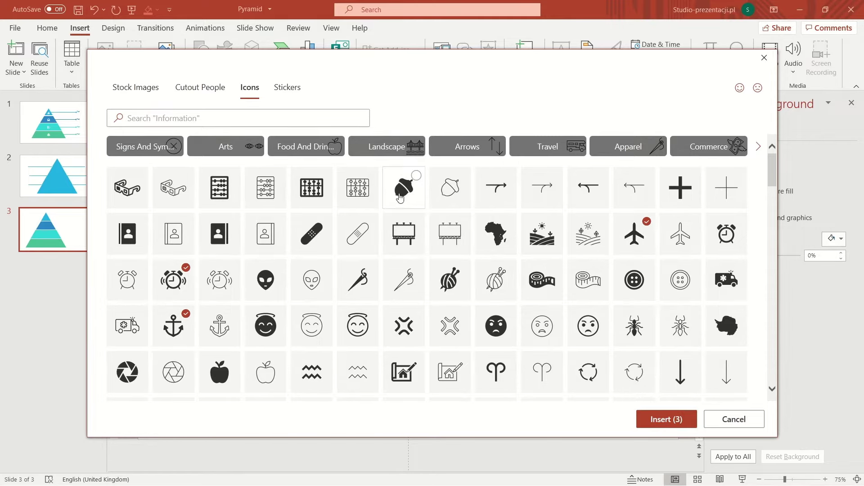
click(654, 420)
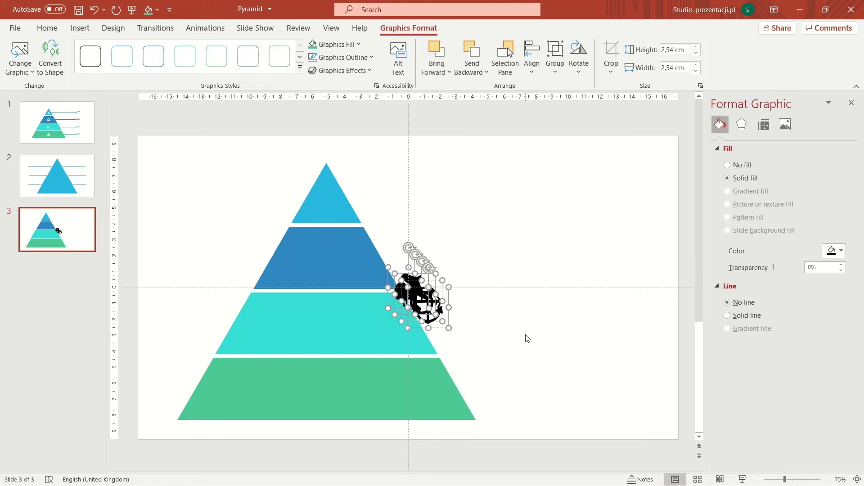
- Place one icon on each tier: acorn on top, airplane on the second, alarm clock on the third, anchor at the base
drag(385, 344, 330, 387)
drag(423, 303, 329, 256)
drag(408, 286, 337, 200)
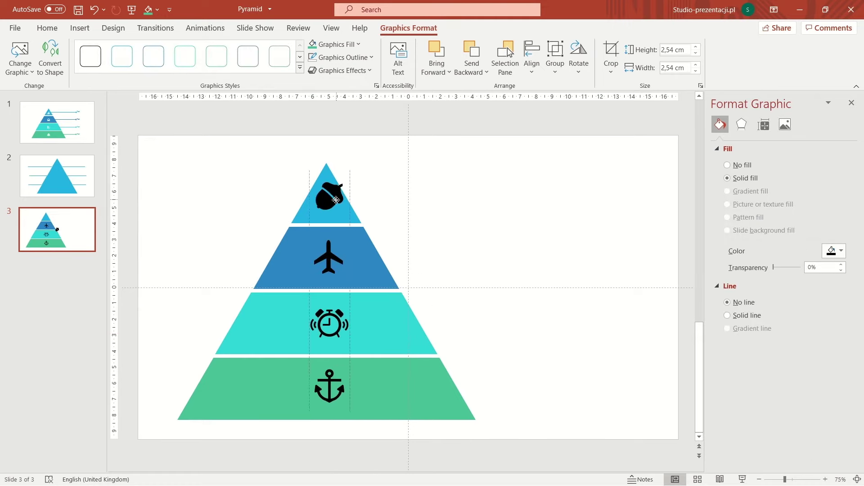
- Align the four icons and four pyramid tiers with each other along their common vertical centre
shift+click(330, 256)
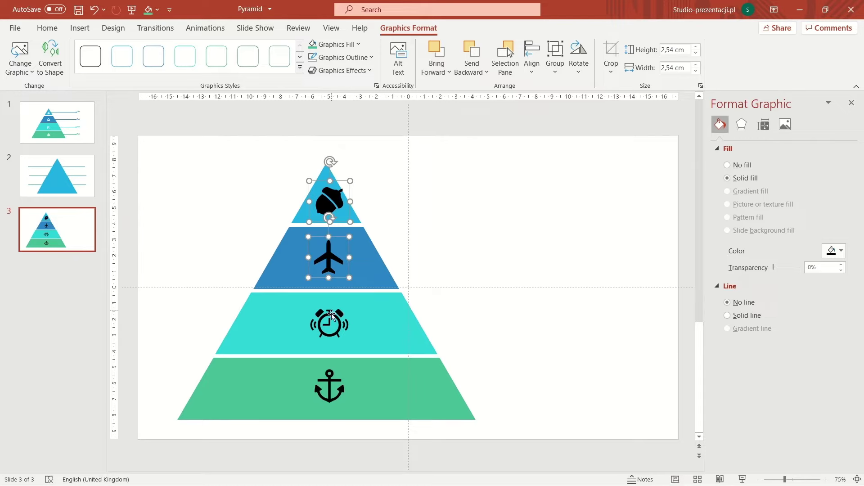
shift+click(402, 388)
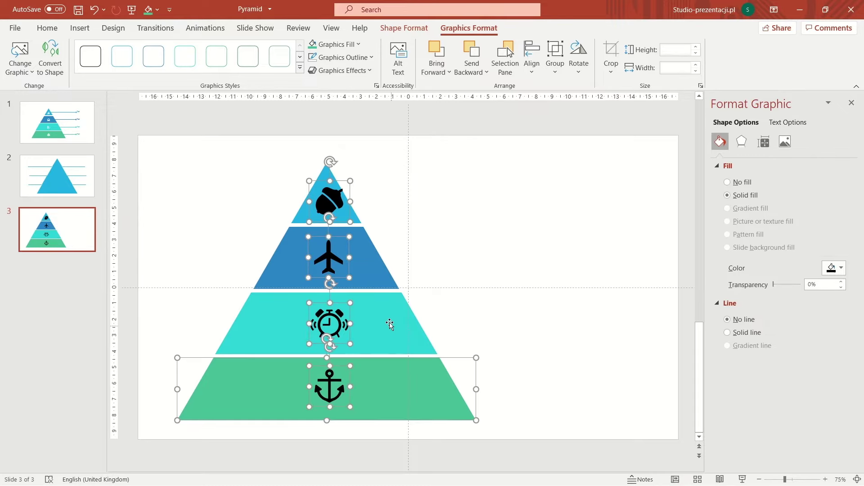
shift+click(388, 324)
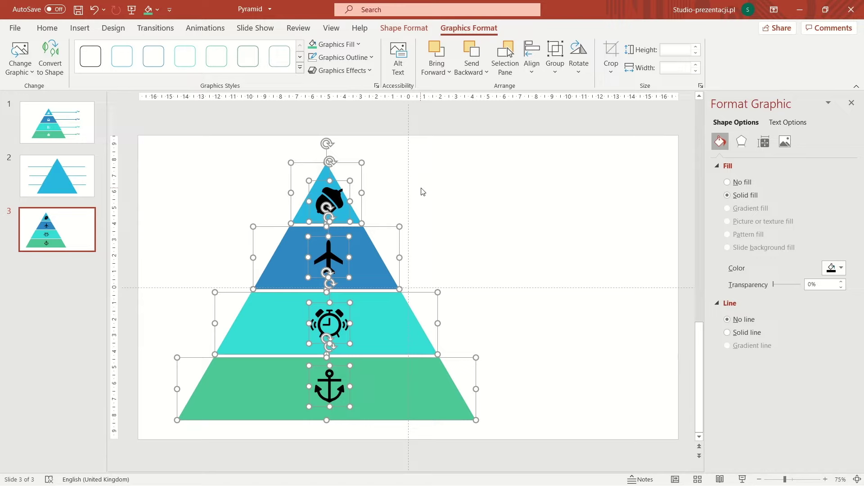
click(531, 67)
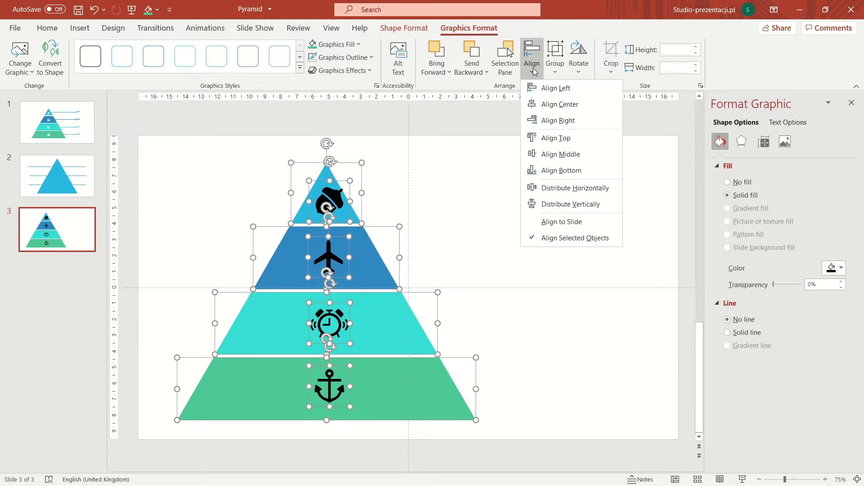
click(545, 105)
click(467, 212)
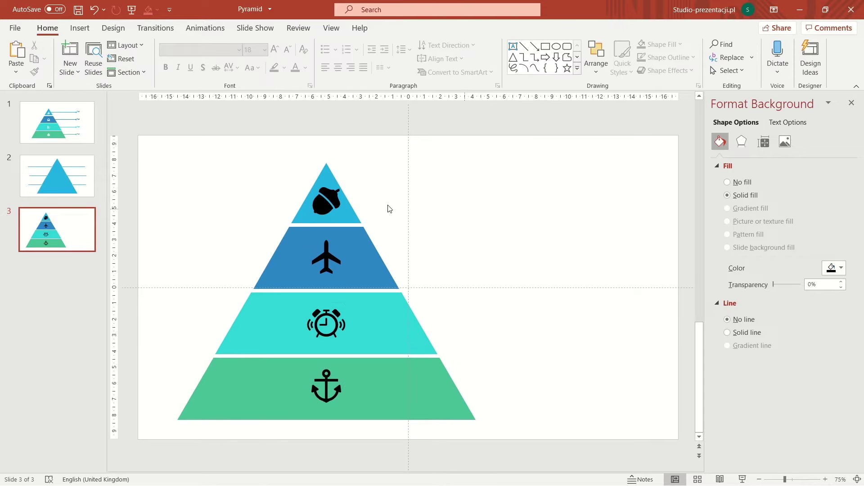
- Fill all four tier icons with white
click(331, 197)
shift+click(330, 266)
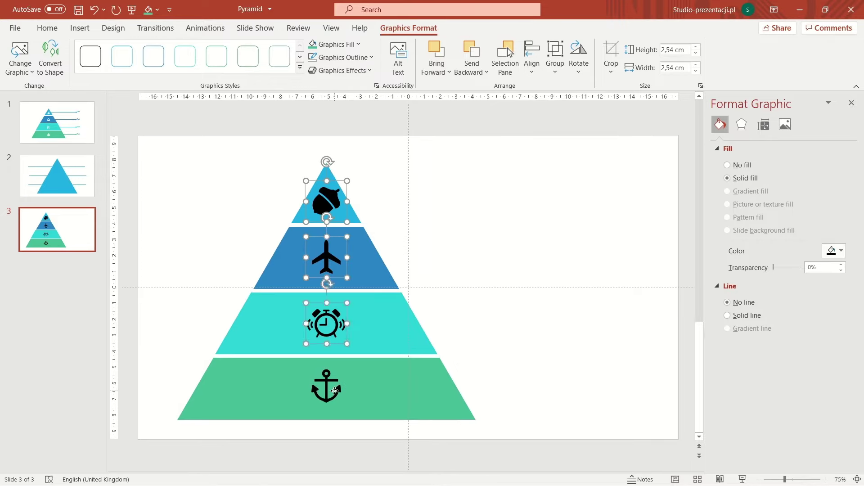
click(359, 44)
click(317, 74)
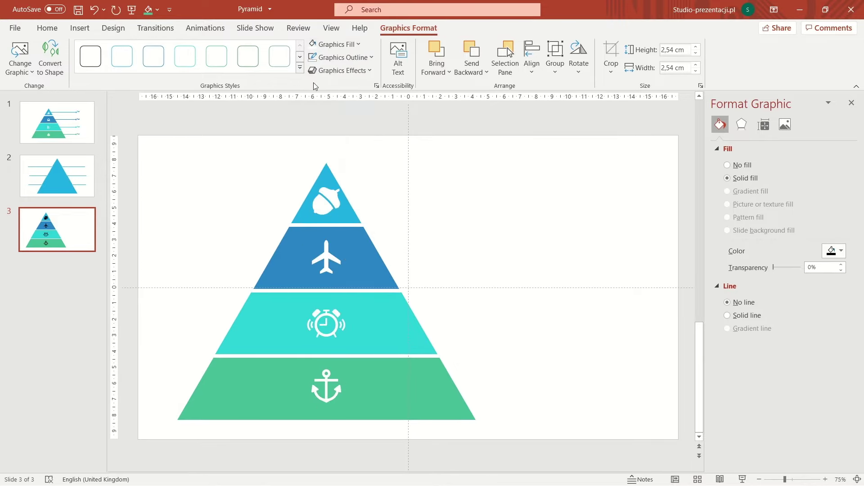
- Shrink the four icons together about their centres to about 1.96 cm high and wide
drag(345, 239, 345, 243)
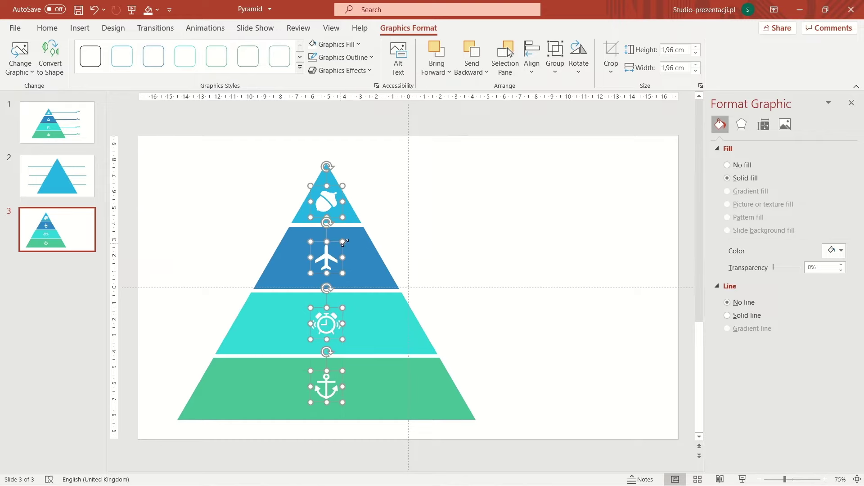
click(406, 223)
click(323, 203)
click(393, 210)
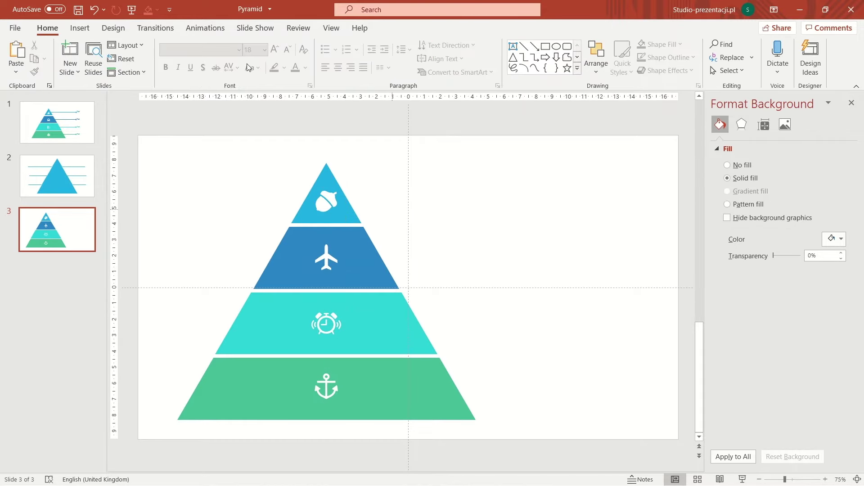
- Draw a straight horizontal line about 12.81 cm long extending from beside the acorn icon to the right of the pyramid
click(80, 28)
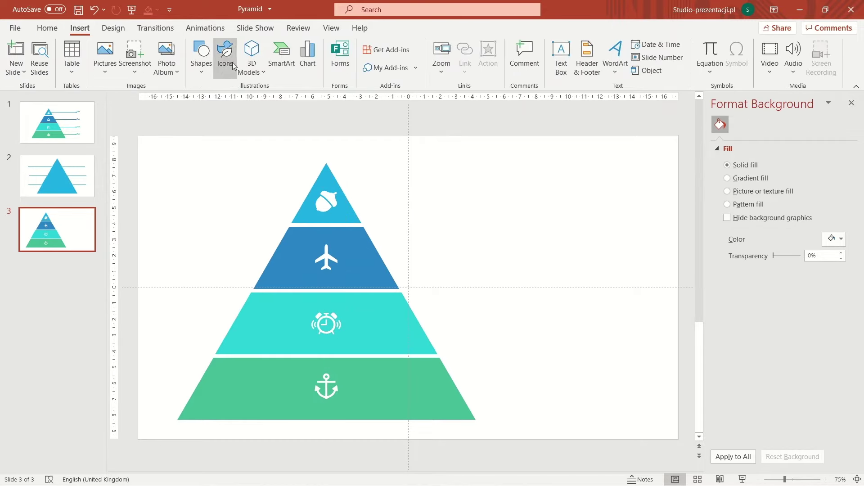
click(201, 61)
click(213, 106)
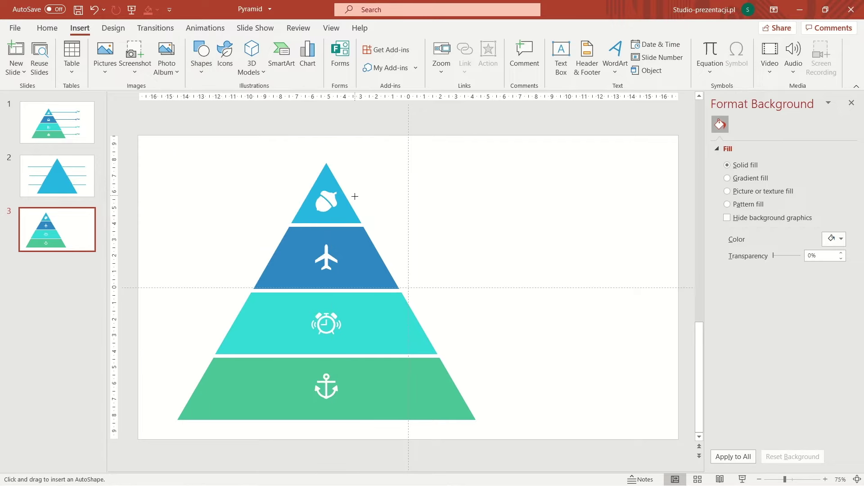
drag(559, 197, 559, 196)
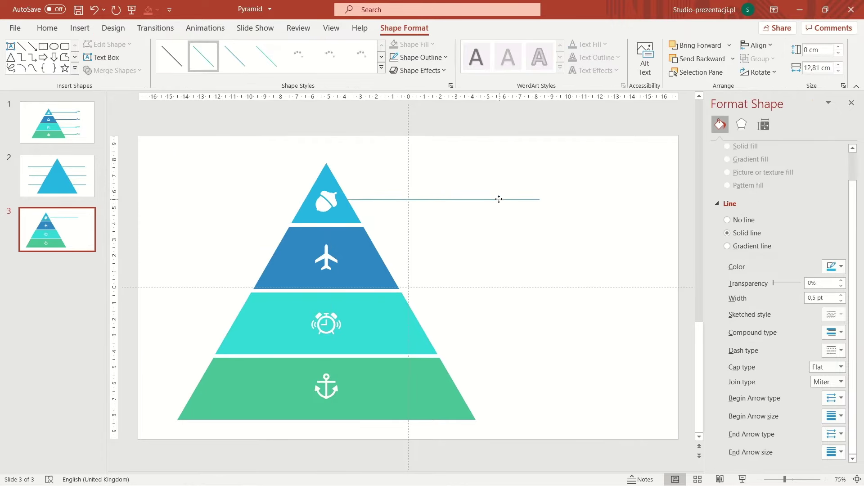
- Copy the horizontal line to the other three tiers, at the height of the airplane, alarm clock and anchor icons
mouse_move(498, 200)
mouse_down()
mouse_move(505, 331)
mouse_move(496, 322)
mouse_move(508, 359)
mouse_move(490, 388)
mouse_up()
key(ctrl+d)
key(ctrl+d)
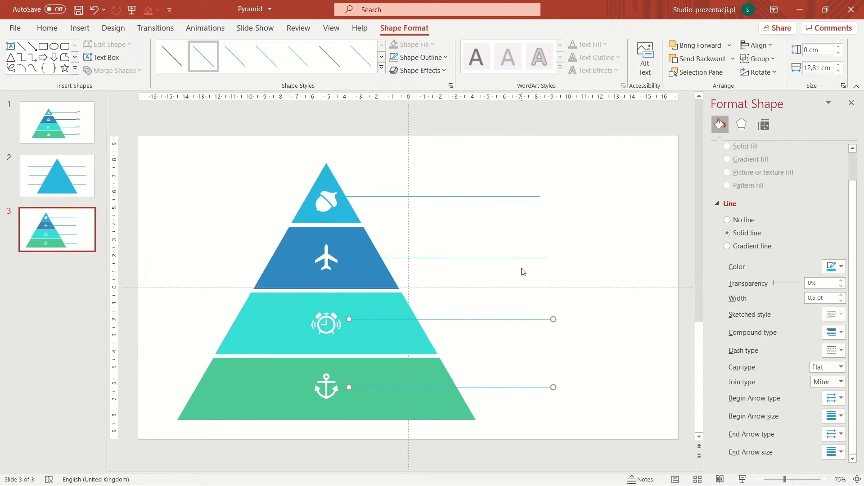
- Align the four horizontal lines by their right ends and distribute them vertically
shift+click(521, 200)
click(757, 45)
click(770, 91)
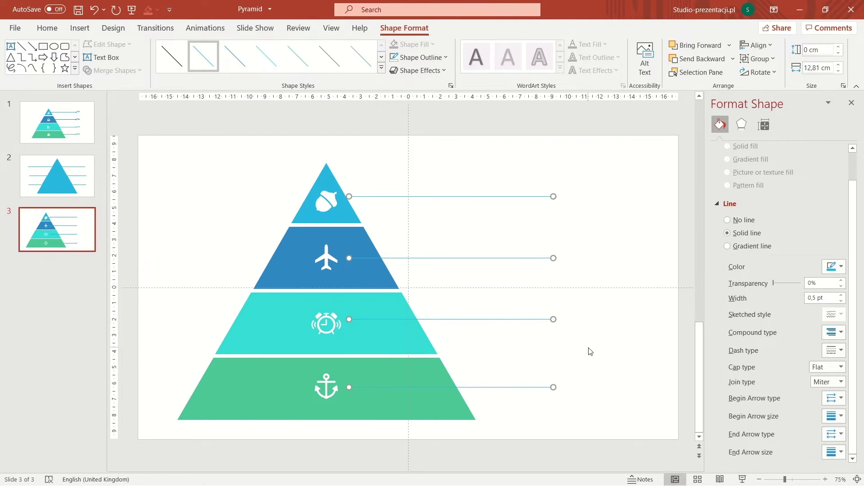
click(529, 330)
click(540, 388)
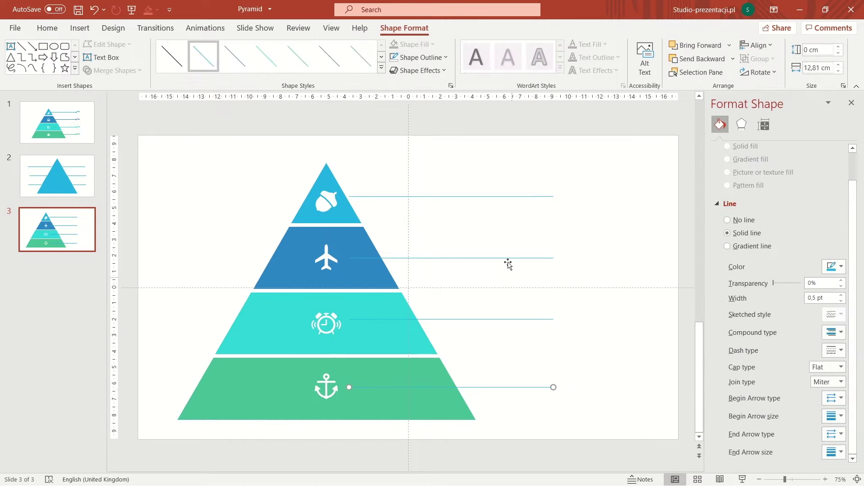
shift+click(515, 320)
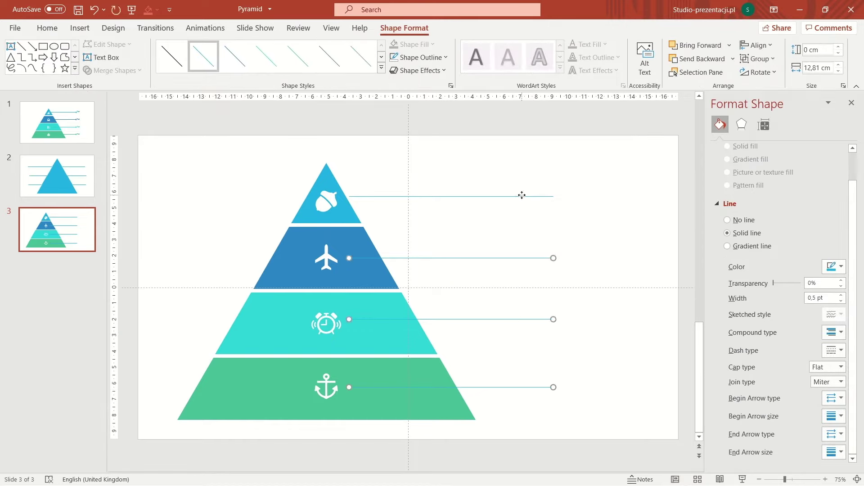
click(756, 45)
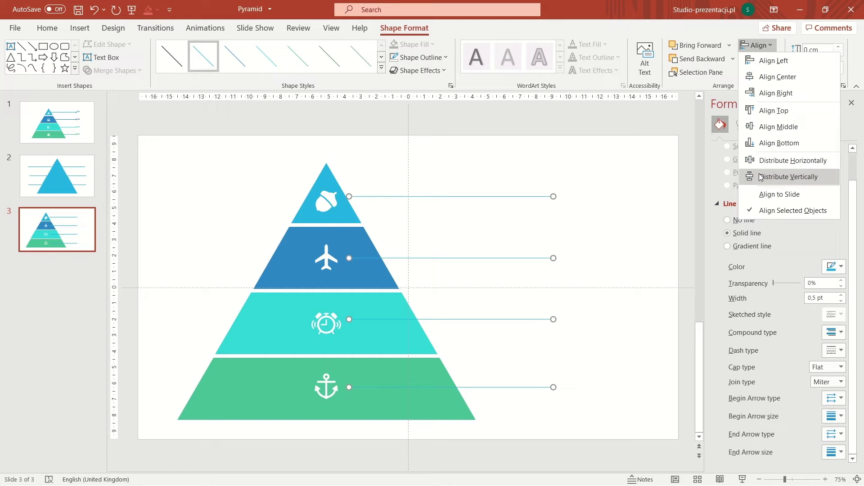
click(761, 177)
click(494, 228)
- Lengthen the top tier's line slightly by extending its left end toward the acorn icon
click(410, 196)
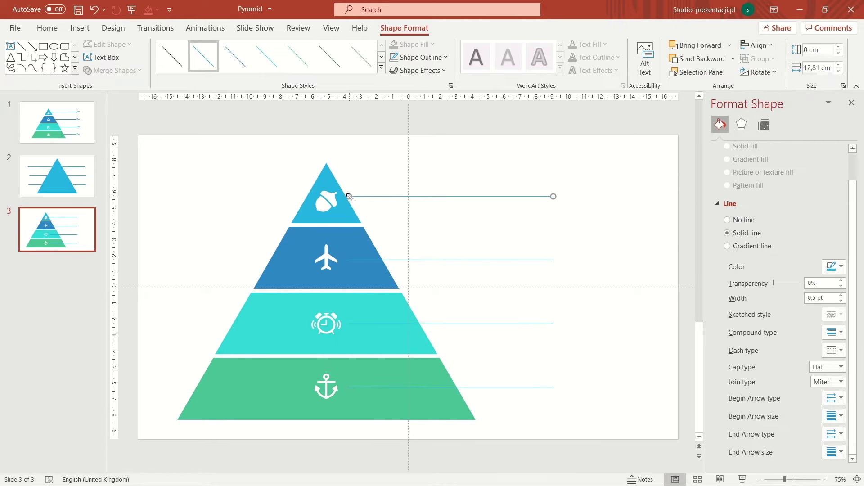
drag(350, 196, 341, 196)
click(443, 220)
- Give the four horizontal lines a round dot as their end arrow type
click(516, 196)
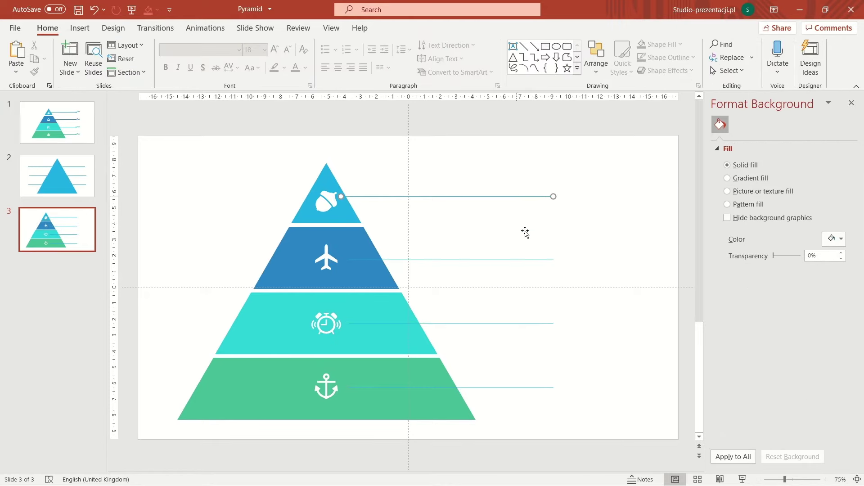
shift+click(530, 260)
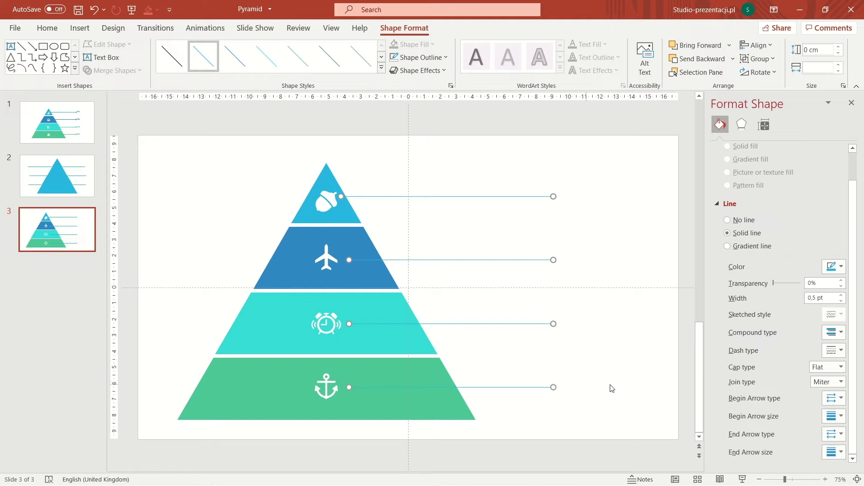
click(837, 435)
click(854, 470)
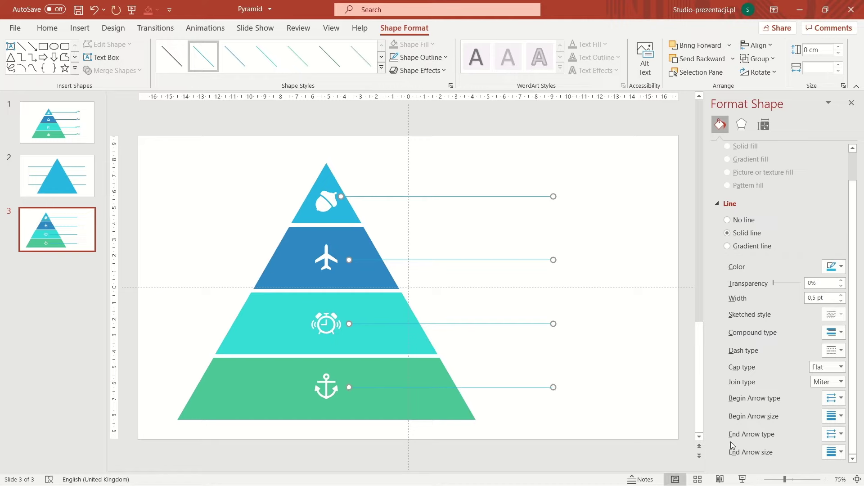
click(624, 393)
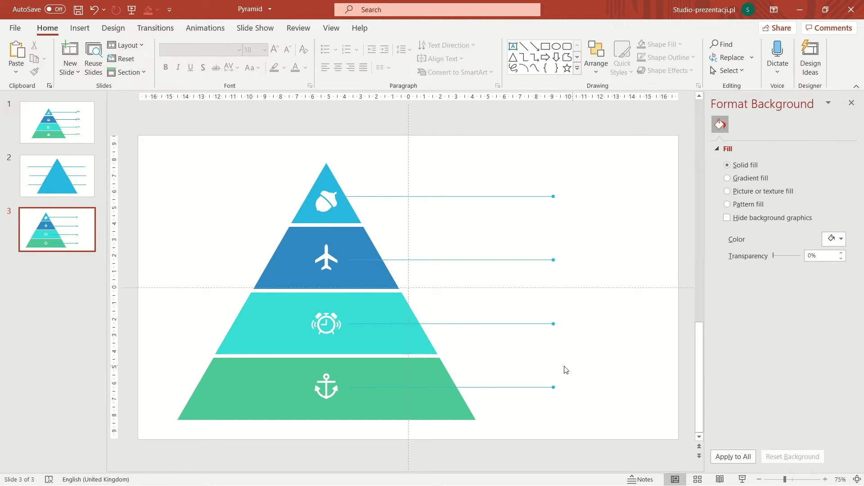
- Recolour the second, third and bottom lines to match their tiers with the darker blue, turquoise and green theme colours
click(480, 260)
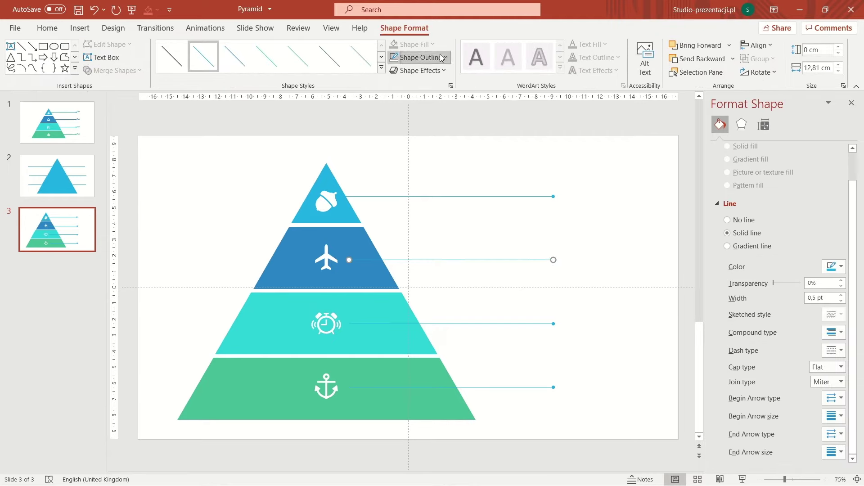
click(421, 58)
click(438, 87)
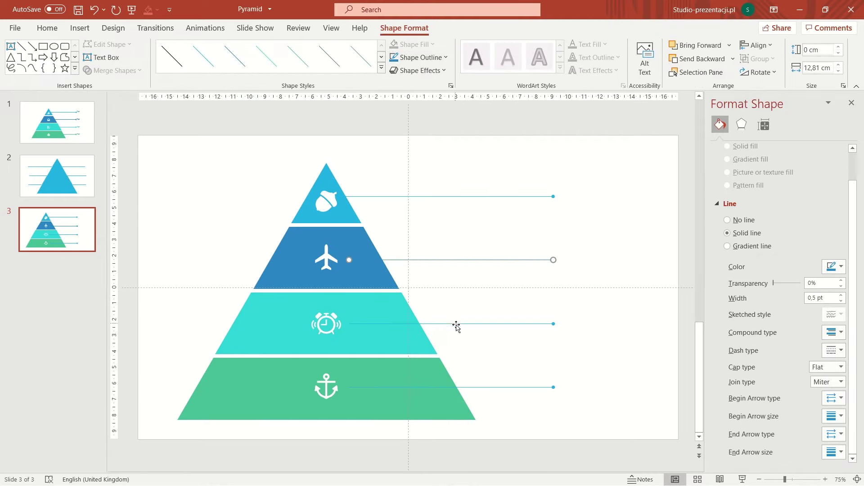
click(456, 326)
click(421, 57)
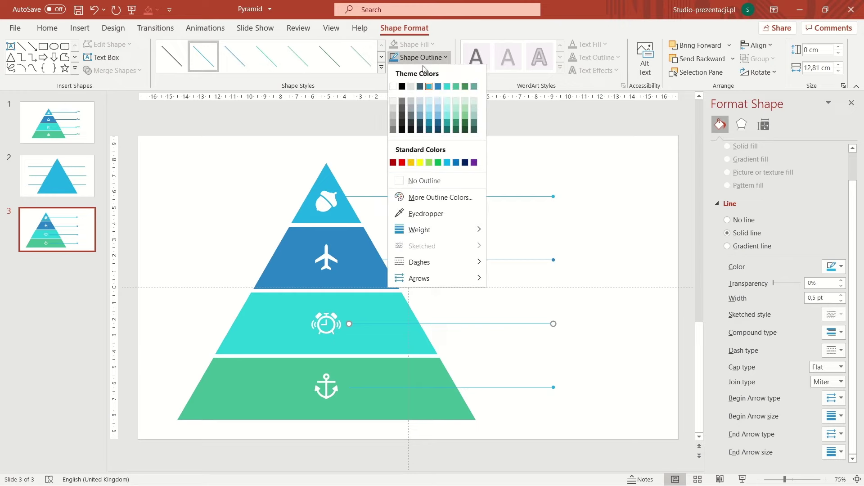
click(447, 87)
click(506, 386)
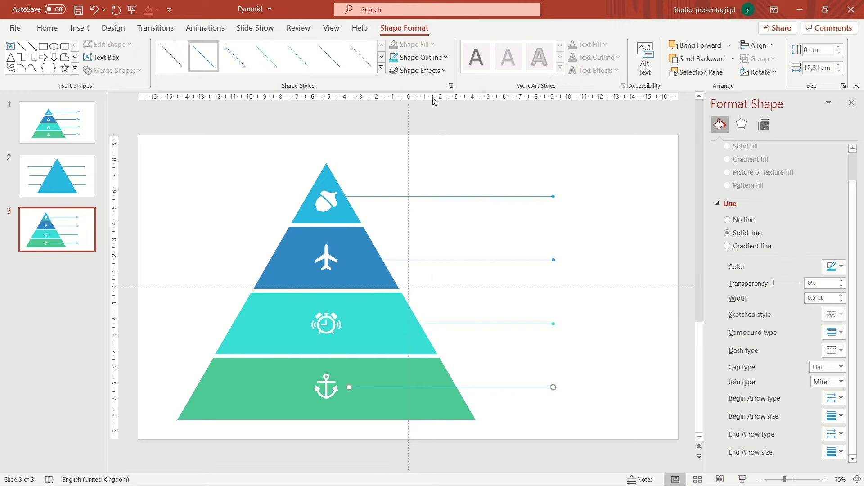
click(421, 57)
click(456, 87)
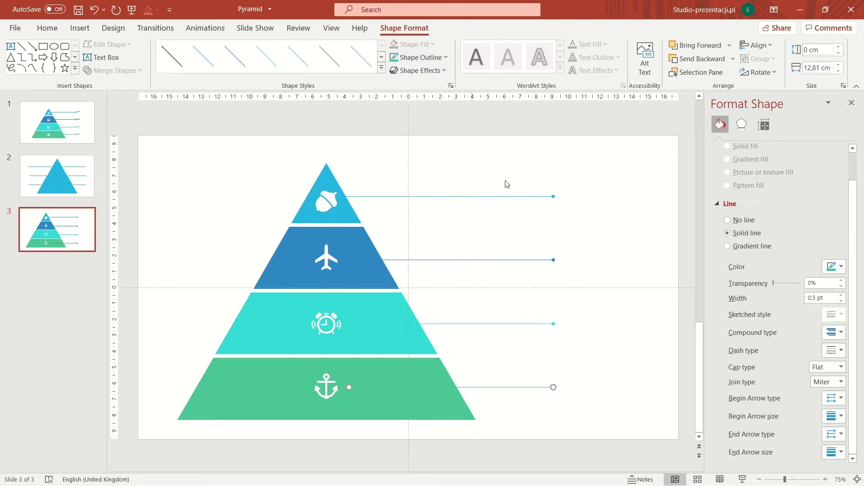
- Add a text box reading "Text" beside the top tier's line and set its font to Lato
click(517, 223)
click(73, 28)
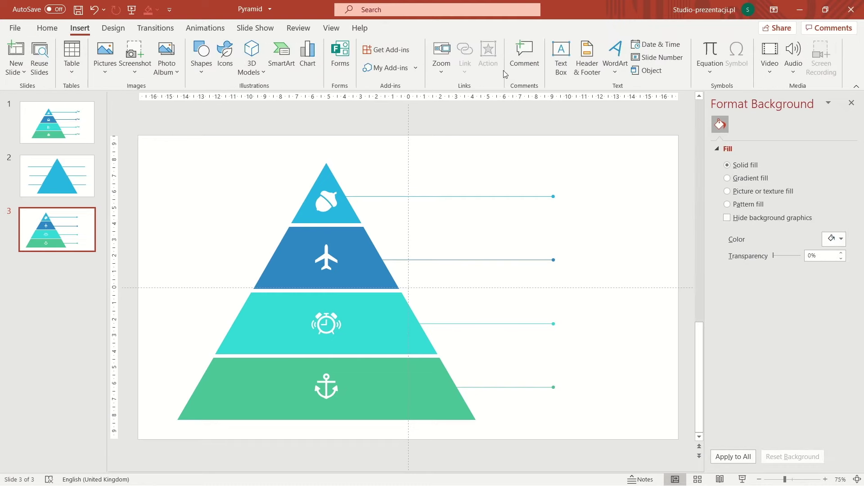
click(561, 59)
drag(559, 186, 637, 212)
text(Text)
key(ctrl+a)
click(198, 50)
text(Lato)
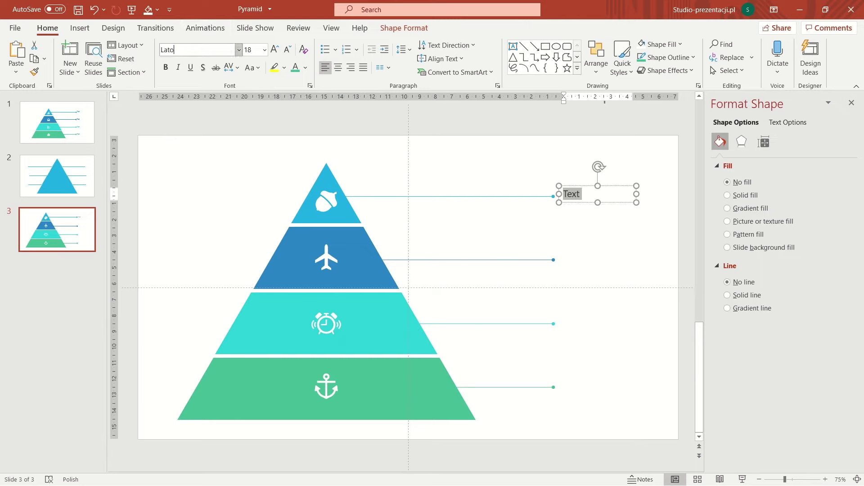
key(Return)
- Copy the label beside the lower lines and recolour the labels one by one with the successive theme accent colours
click(306, 68)
click(331, 94)
key(ctrl+v)
drag(571, 211, 565, 394)
click(305, 67)
click(341, 94)
key(ctrl+c)
key(ctrl+v)
click(305, 68)
click(350, 93)
key(ctrl+c)
key(ctrl+v)
click(306, 68)
click(358, 94)
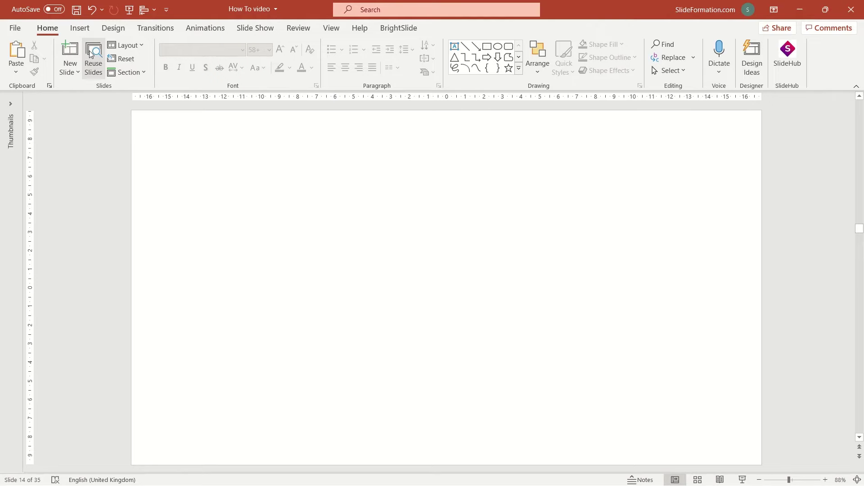
- Insert a Basic Pyramid SmartArt graphic on the blank slide of the How To video presentation
click(81, 29)
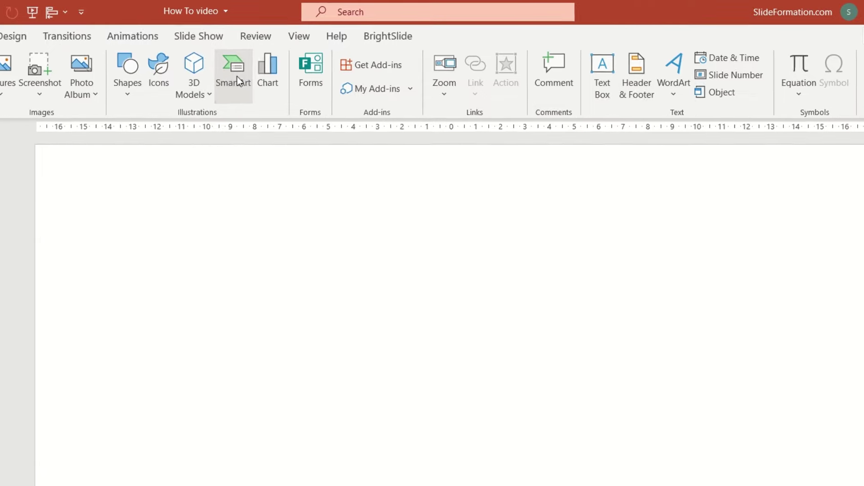
click(282, 58)
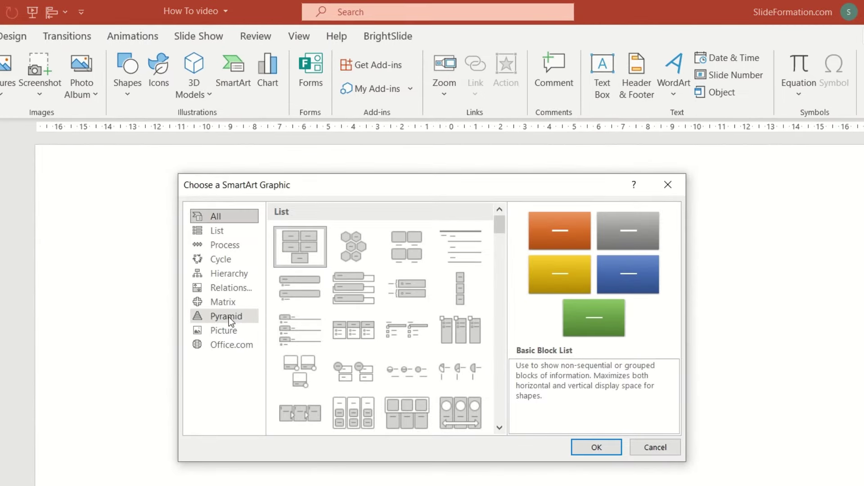
click(247, 314)
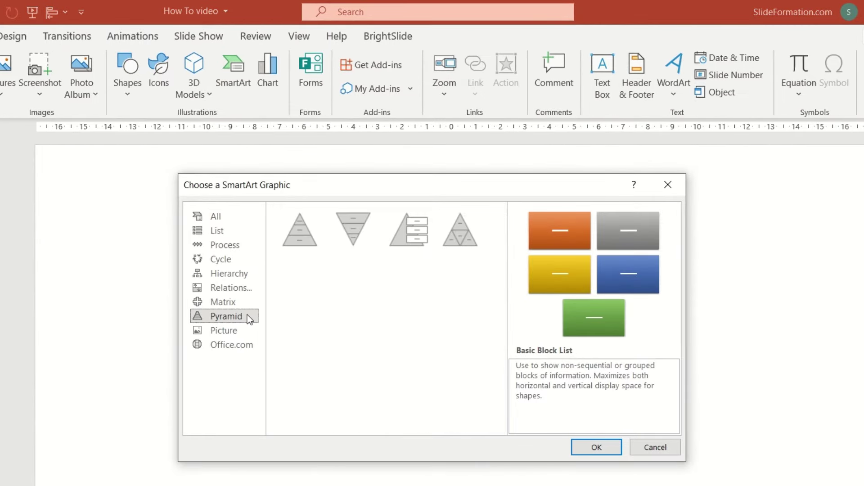
click(307, 232)
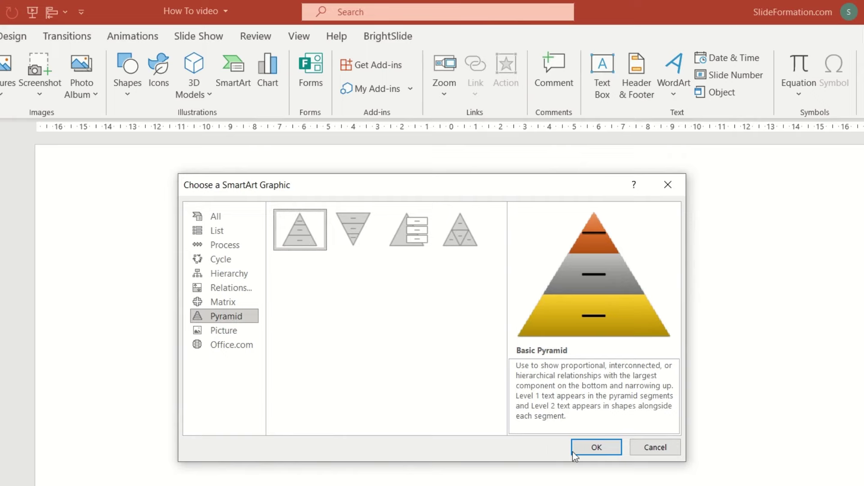
click(593, 448)
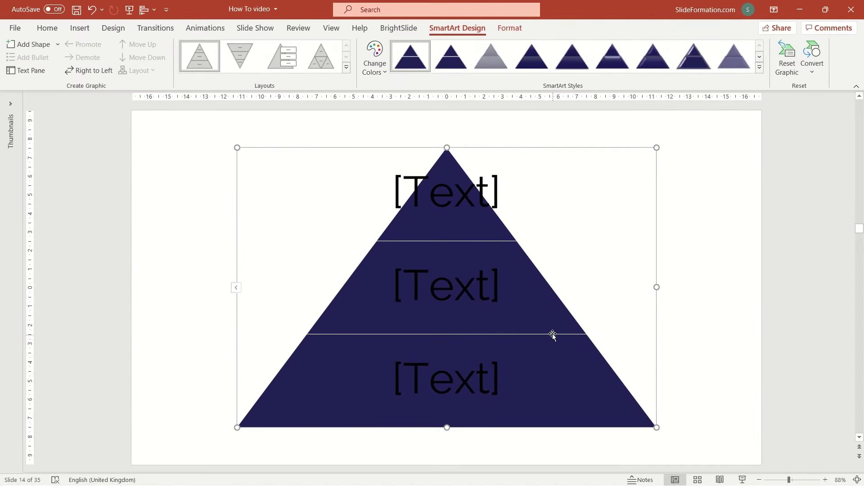
- Add four more tiers to the SmartArt pyramid by duplicating its middle tier
click(545, 280)
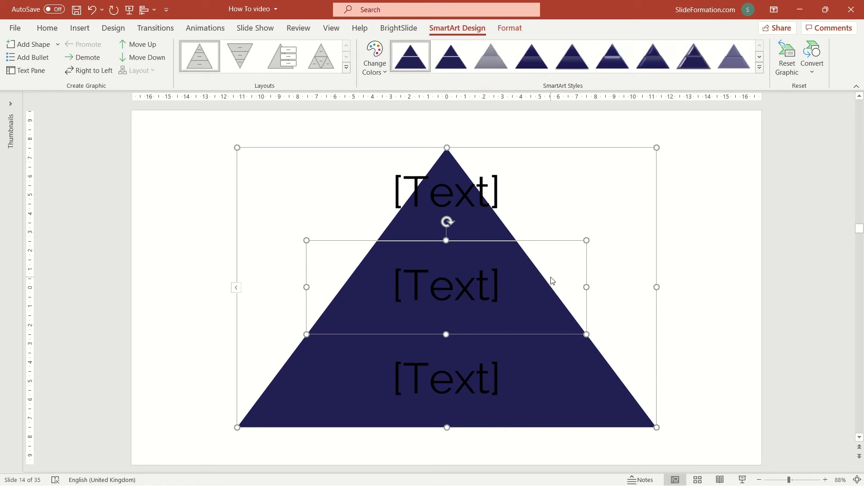
key(ctrl+v)
key(ctrl+v)
key(ctrl+v)
key(ctrl+v)
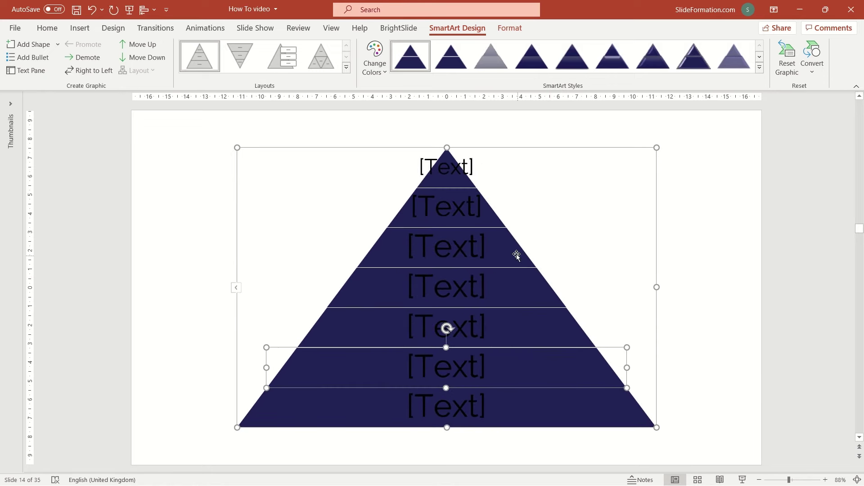
- Delete three surplus tiers so that the SmartArt pyramid keeps four
click(516, 256)
key(Delete)
key(Delete)
key(Delete)
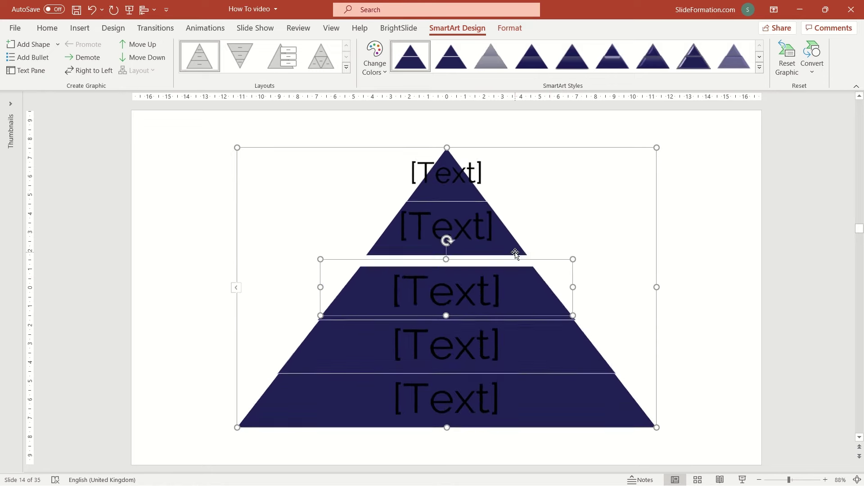
click(706, 271)
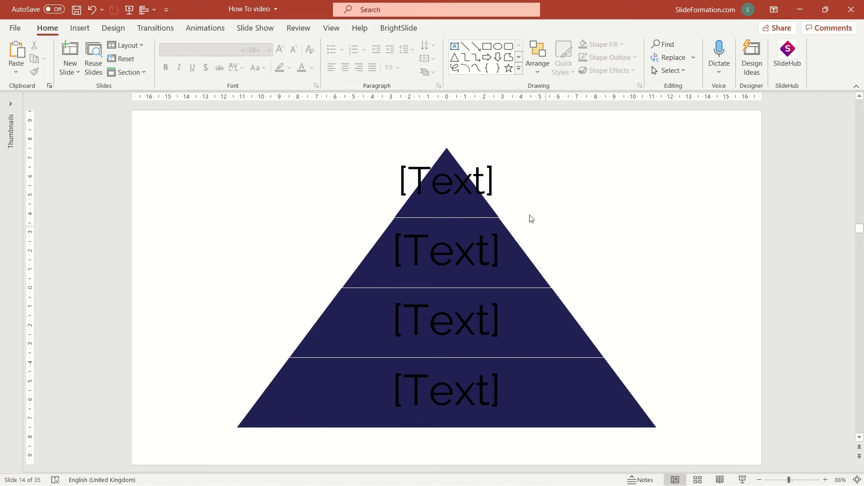
- Convert the SmartArt pyramid to shapes, and shrink it while shifting it toward the slide's left side
click(453, 156)
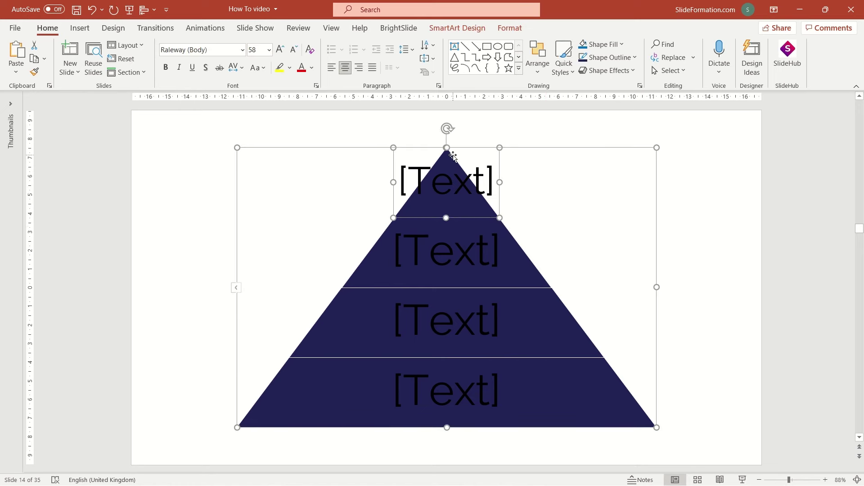
click(487, 148)
click(468, 28)
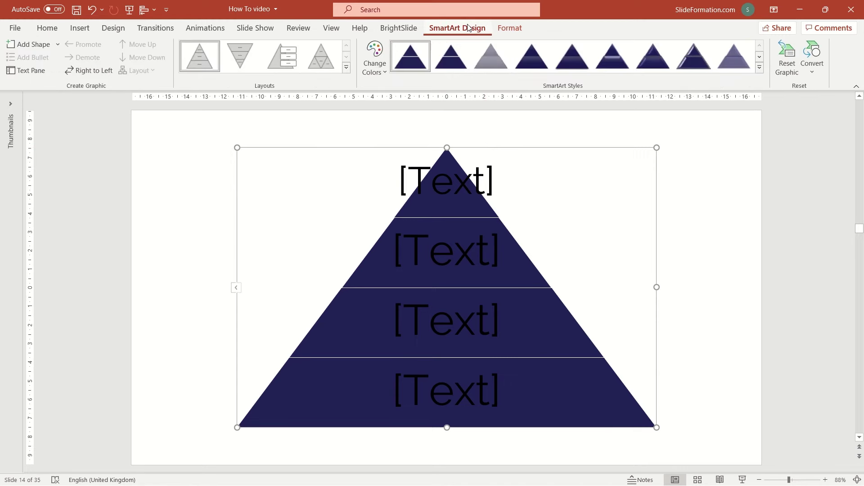
click(817, 67)
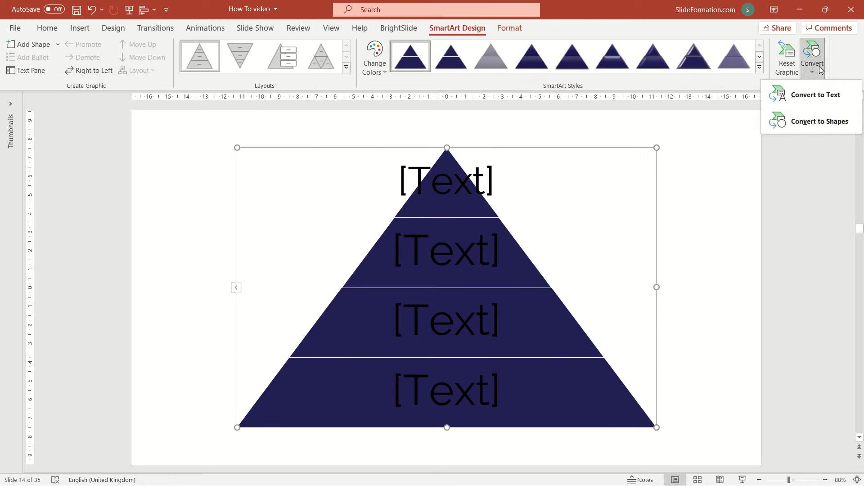
click(845, 124)
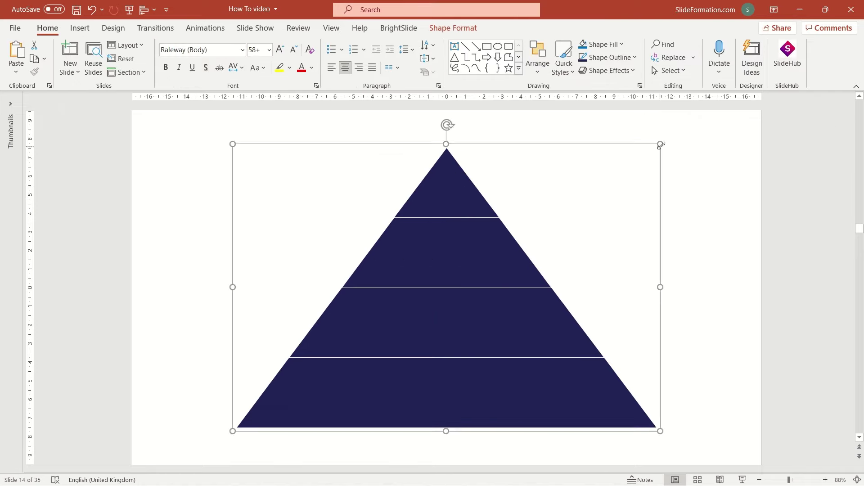
drag(660, 143, 605, 179)
drag(398, 179, 363, 170)
- Insert the outline plaster, needle, astronaut and backpack icons from the icon library
click(80, 28)
click(225, 58)
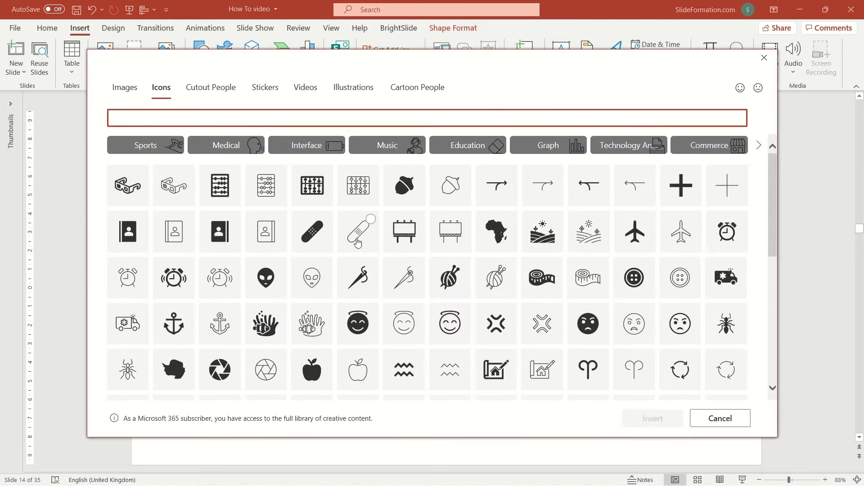
click(358, 234)
click(404, 272)
scroll(601, 294, down, 3)
click(601, 291)
scroll(601, 292, down, 2)
click(275, 306)
click(648, 421)
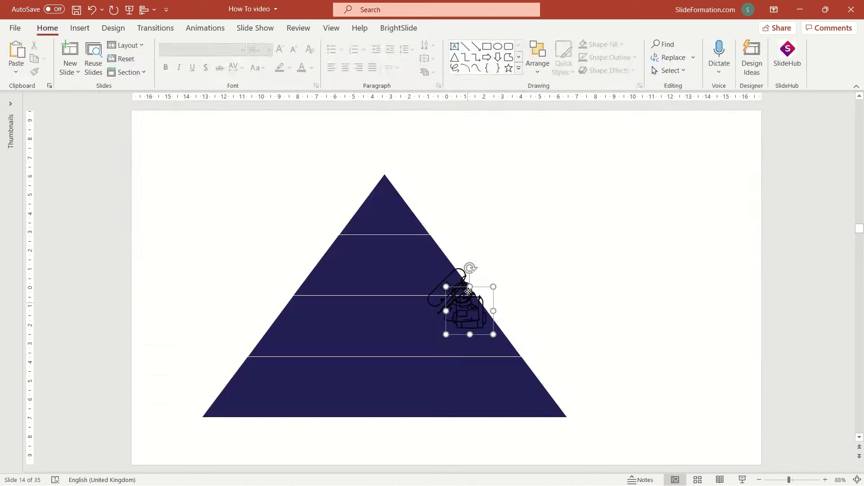
- Place the backpack, astronaut, needle and plaster icons centred on the tiers, one per tier from the top down
drag(472, 310, 386, 210)
drag(463, 302, 393, 332)
drag(446, 287, 384, 387)
- Fill the top tier with the light blue theme colour and the second tier with turquoise
click(418, 219)
click(608, 44)
click(609, 73)
click(439, 270)
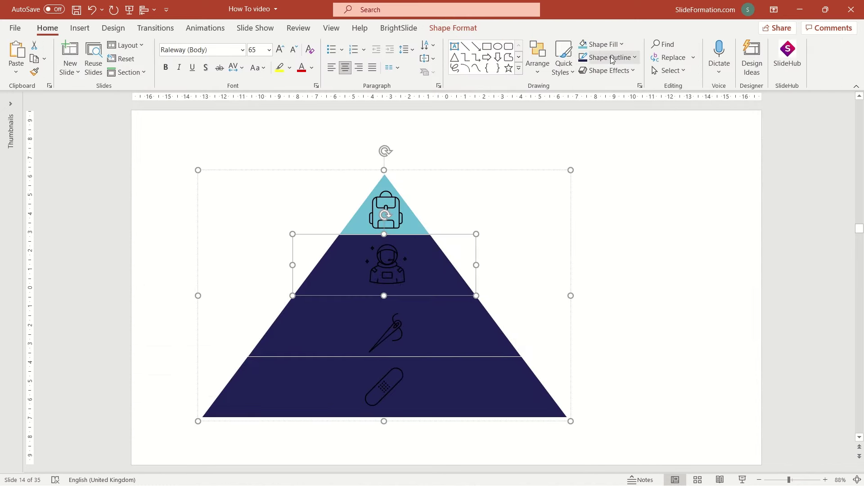
click(608, 44)
click(654, 182)
- Fill the third tier with the standard blue and the bottom tier with the violet-blue theme shade
click(454, 325)
click(599, 45)
click(646, 150)
click(535, 380)
click(600, 45)
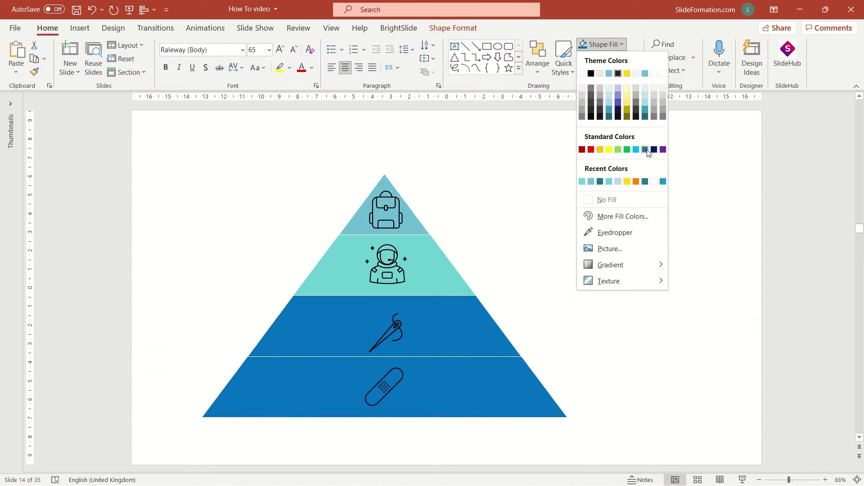
click(618, 102)
- Recolour all four icons white
click(394, 204)
shift+click(392, 266)
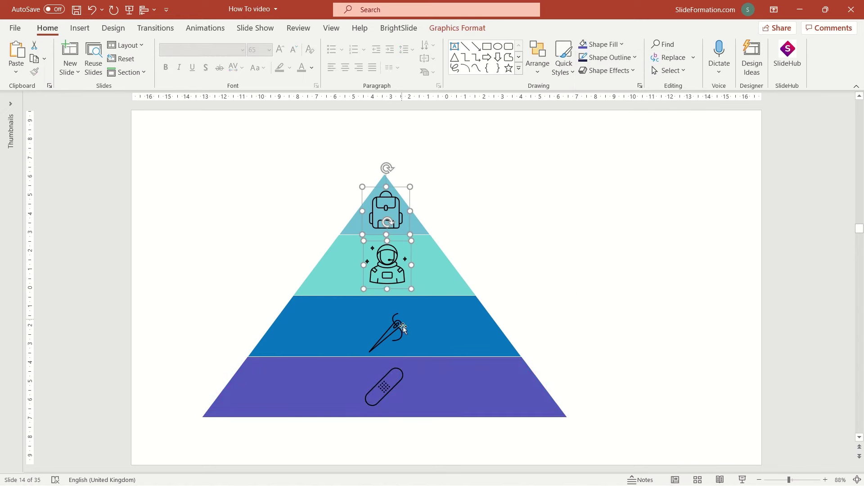
shift+click(396, 326)
shift+click(388, 377)
click(601, 44)
click(583, 74)
- Move the needle icon slightly up to centre it on the third tier
drag(391, 327, 389, 320)
click(386, 208)
click(384, 386)
click(468, 180)
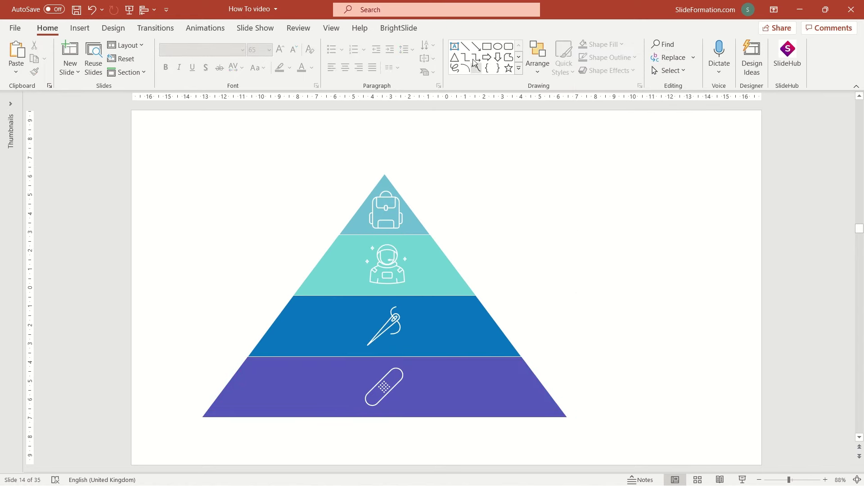
- Draw a straight horizontal line beside the top tier and shift the pyramid with its icons to the left
click(465, 46)
drag(468, 207, 604, 213)
drag(625, 441, 198, 171)
drag(301, 320, 261, 320)
click(496, 238)
- Duplicate the horizontal line so that each of the three lower tiers has its own callout line
drag(530, 208, 523, 325)
key(ctrl+d)
key(ctrl+d)
key(ctrl+d)
drag(527, 333, 529, 385)
- Select the four callout lines and align their ends with each other
shift+click(540, 325)
shift+click(539, 260)
shift+click(501, 206)
click(758, 45)
click(765, 60)
drag(508, 206, 499, 205)
- Send the four callout lines behind the pyramid
click(47, 28)
click(537, 63)
click(577, 127)
- Recolour the top and second callout lines with recent turquoise shades
click(498, 206)
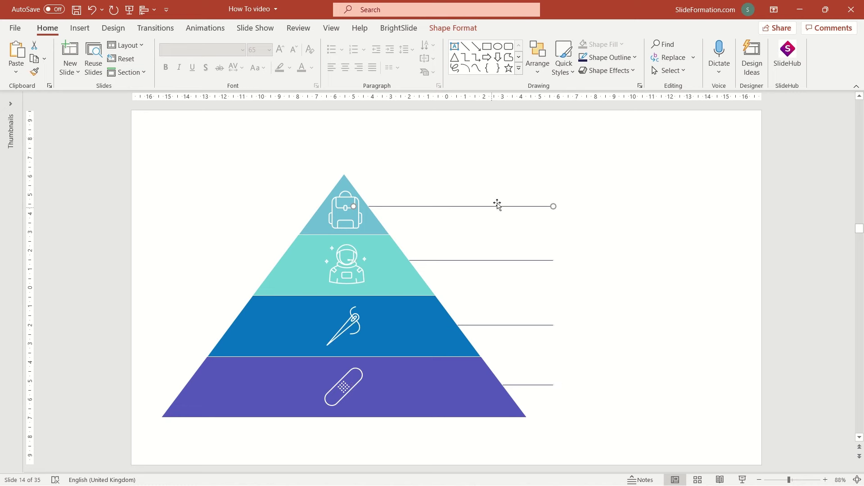
click(607, 57)
click(590, 195)
click(498, 260)
click(607, 57)
click(610, 195)
- Recolour the third callout line blue and the bottom callout line violet-blue to match their tiers
click(544, 325)
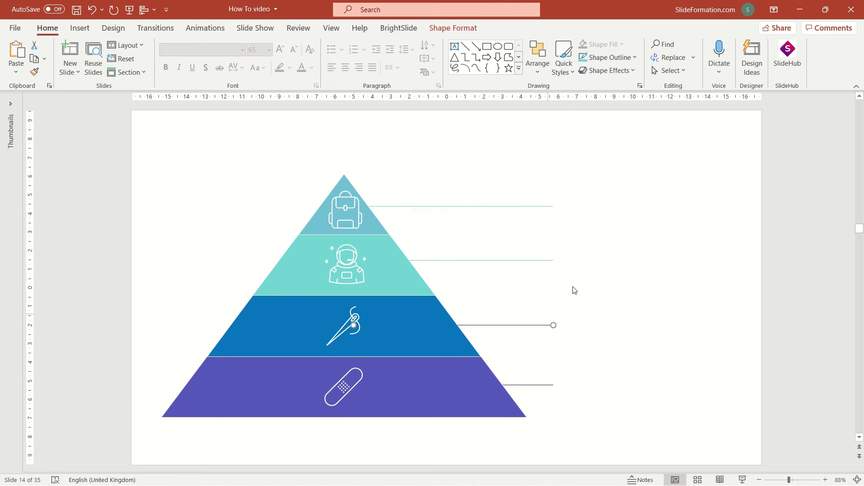
click(608, 57)
click(645, 163)
click(546, 385)
click(607, 57)
click(621, 123)
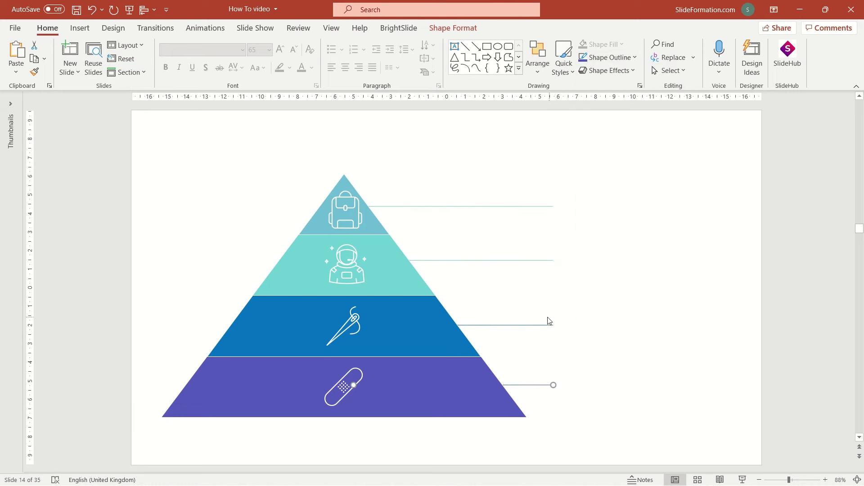
- Finish the outer ends of the four callout lines with round dots
right_click(548, 323)
click(580, 407)
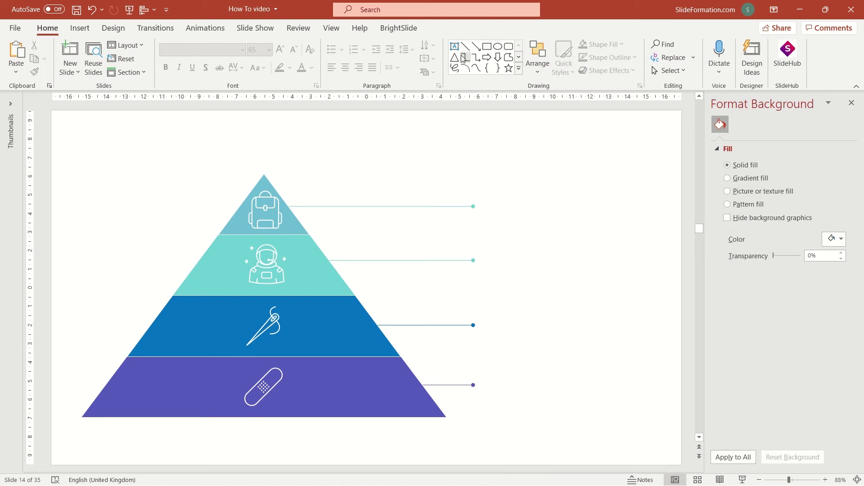
- Add a text box reading "TEXT" beside the dot of the top callout line
click(455, 47)
drag(492, 194, 594, 219)
text(TEXT)
- Copy the TEXT label beside the three lower callout lines and select all four labels
key(ctrl+c)
key(ctrl+v)
mouse_move(497, 215)
mouse_down()
mouse_move(486, 214)
mouse_move(496, 271)
mouse_move(493, 396)
mouse_up()
key(ctrl+v)
key(ctrl+v)
shift+click(497, 325)
shift+click(495, 259)
shift+click(497, 204)
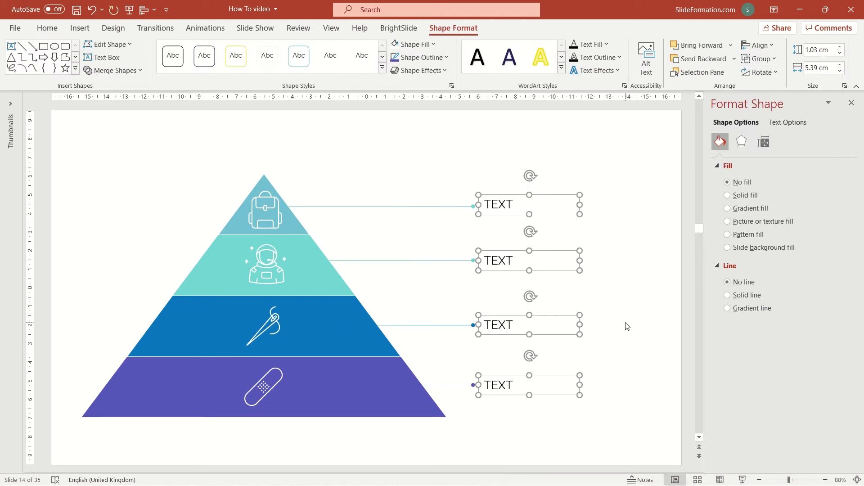